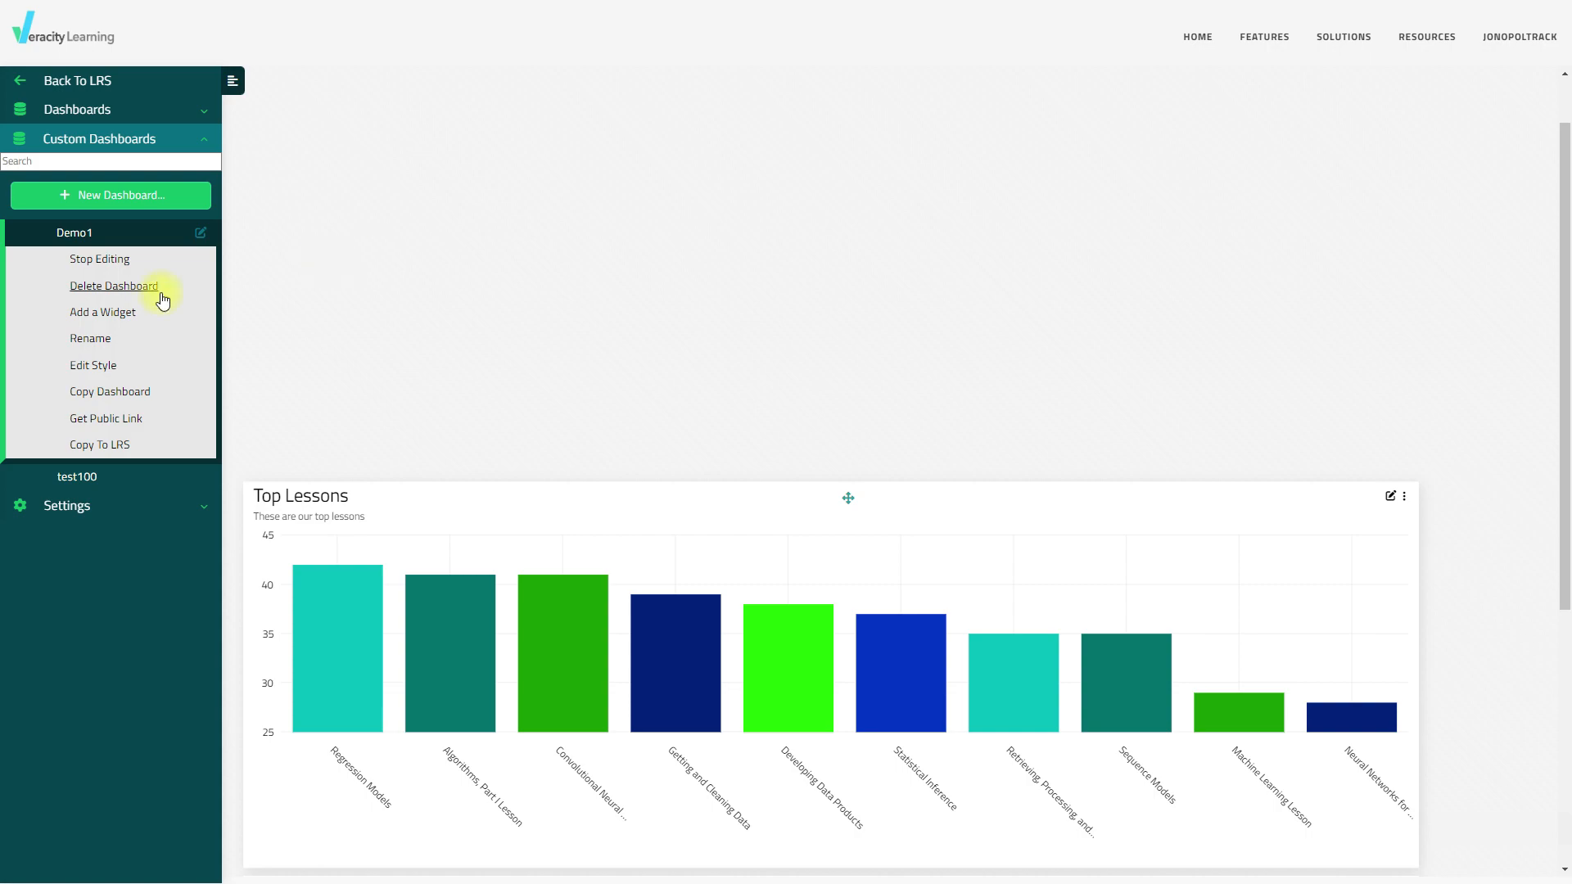
Build a new chart widget titled 'User Pie Chart' with the subtitle 'Users Completions'
left_click(121, 319)
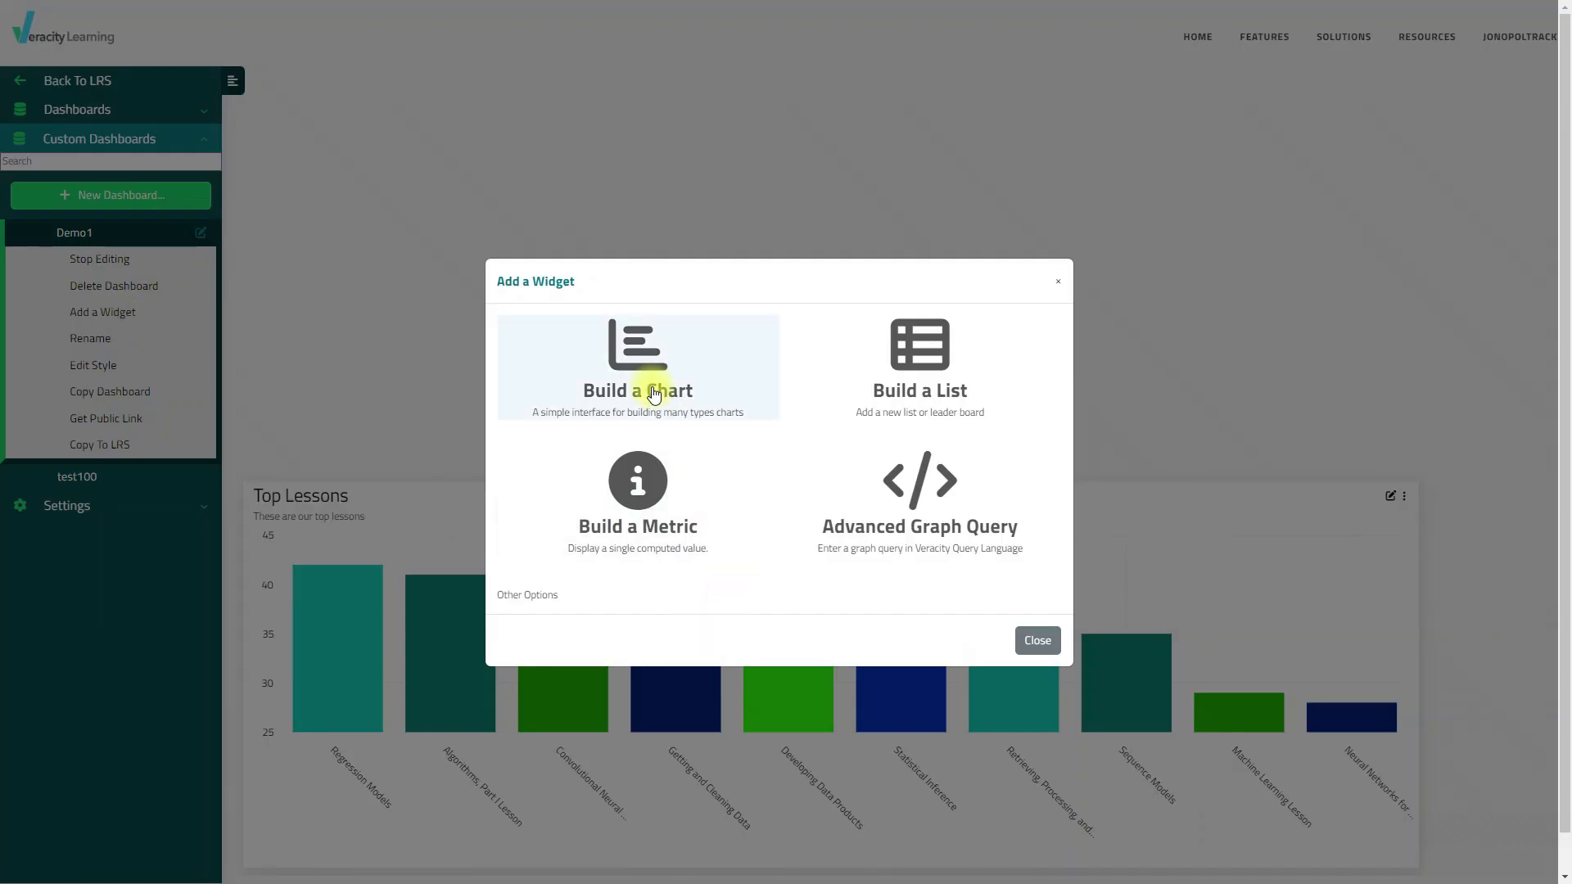
left_click(635, 342)
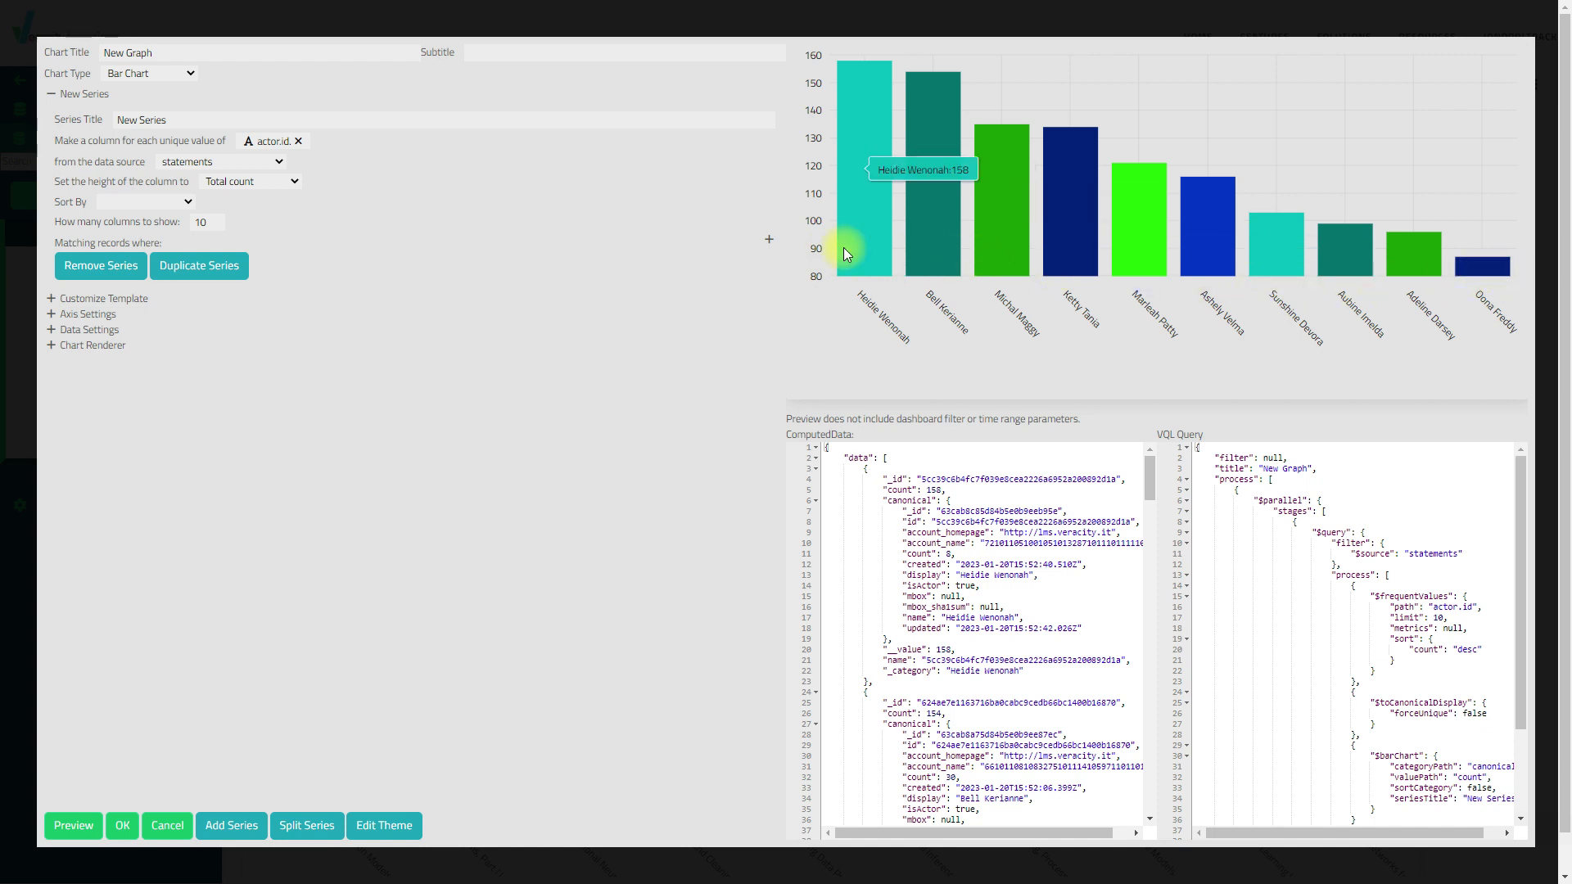
triple_click(171, 54)
type("U")
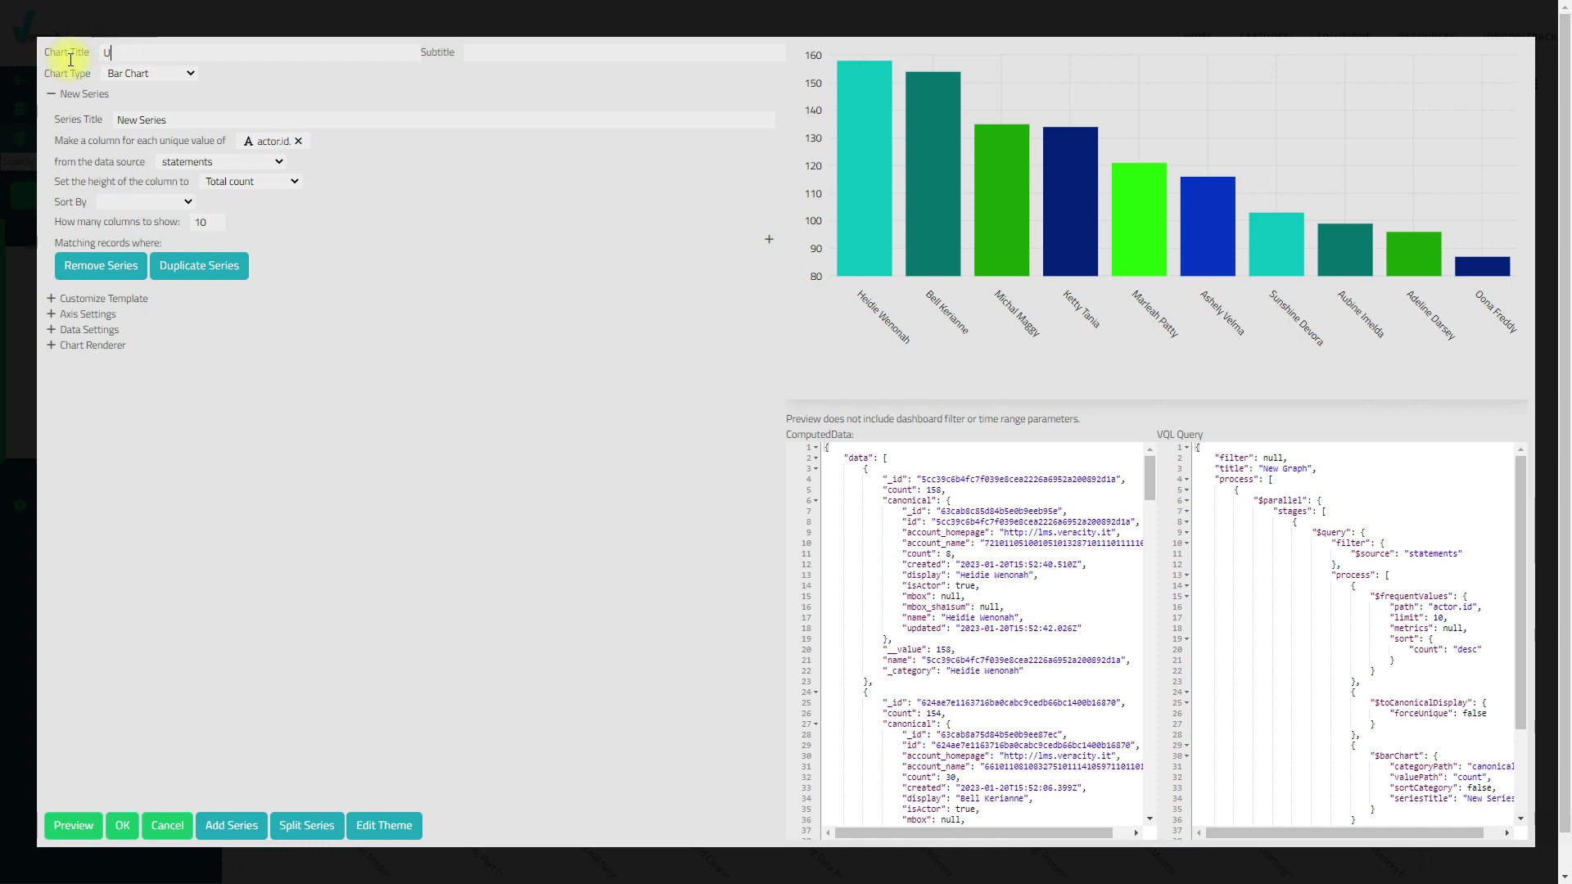
type("ser C")
key("BackSpace")
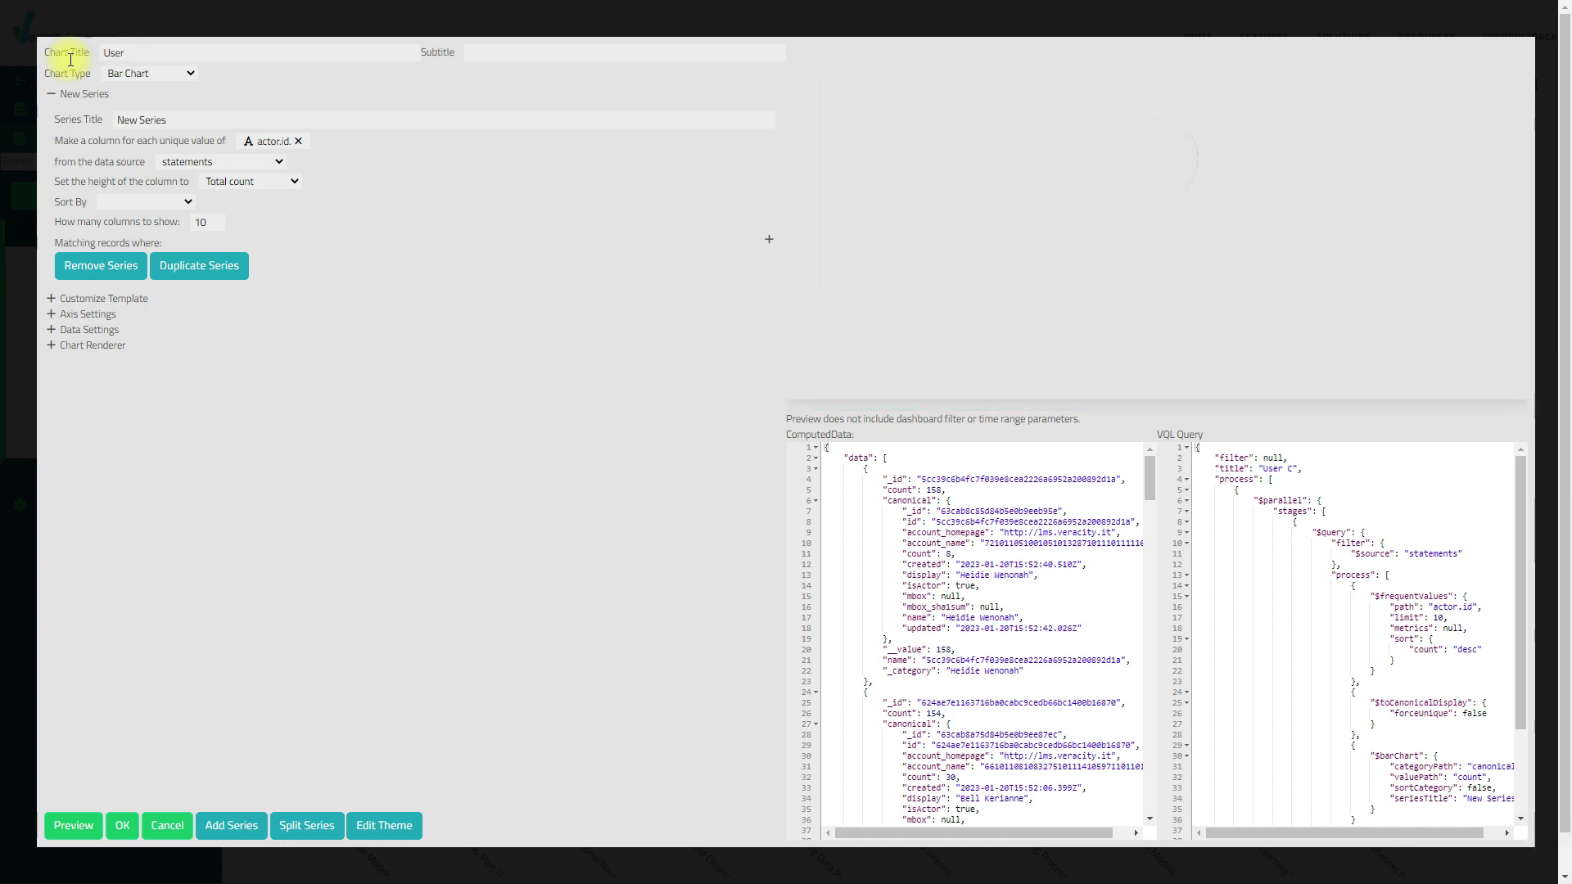
type("C")
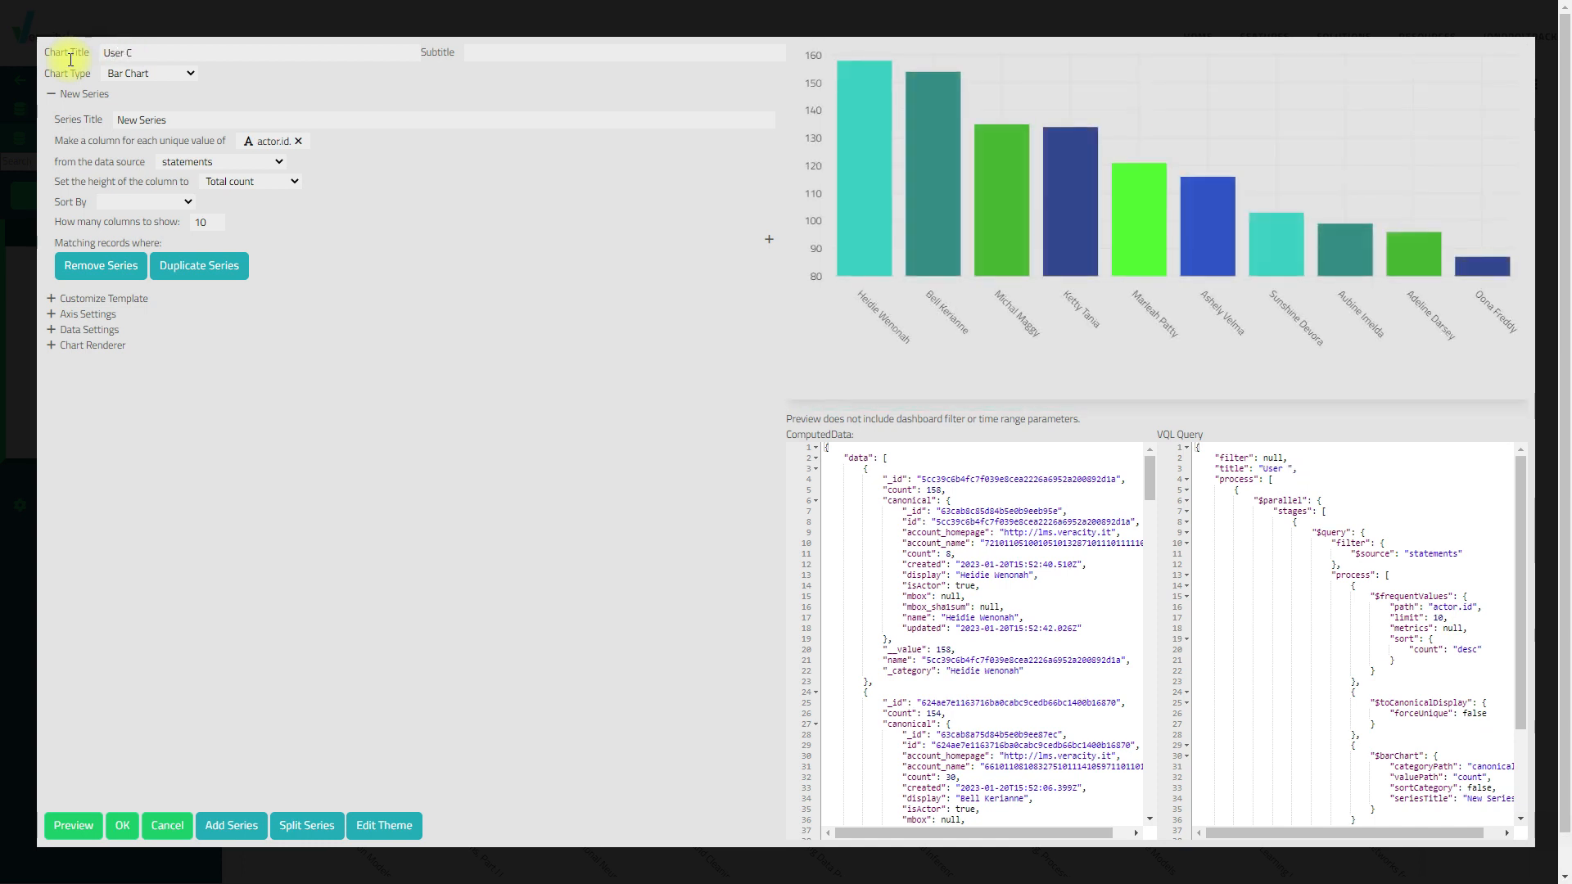
key("BackSpace")
type("Pie Chart")
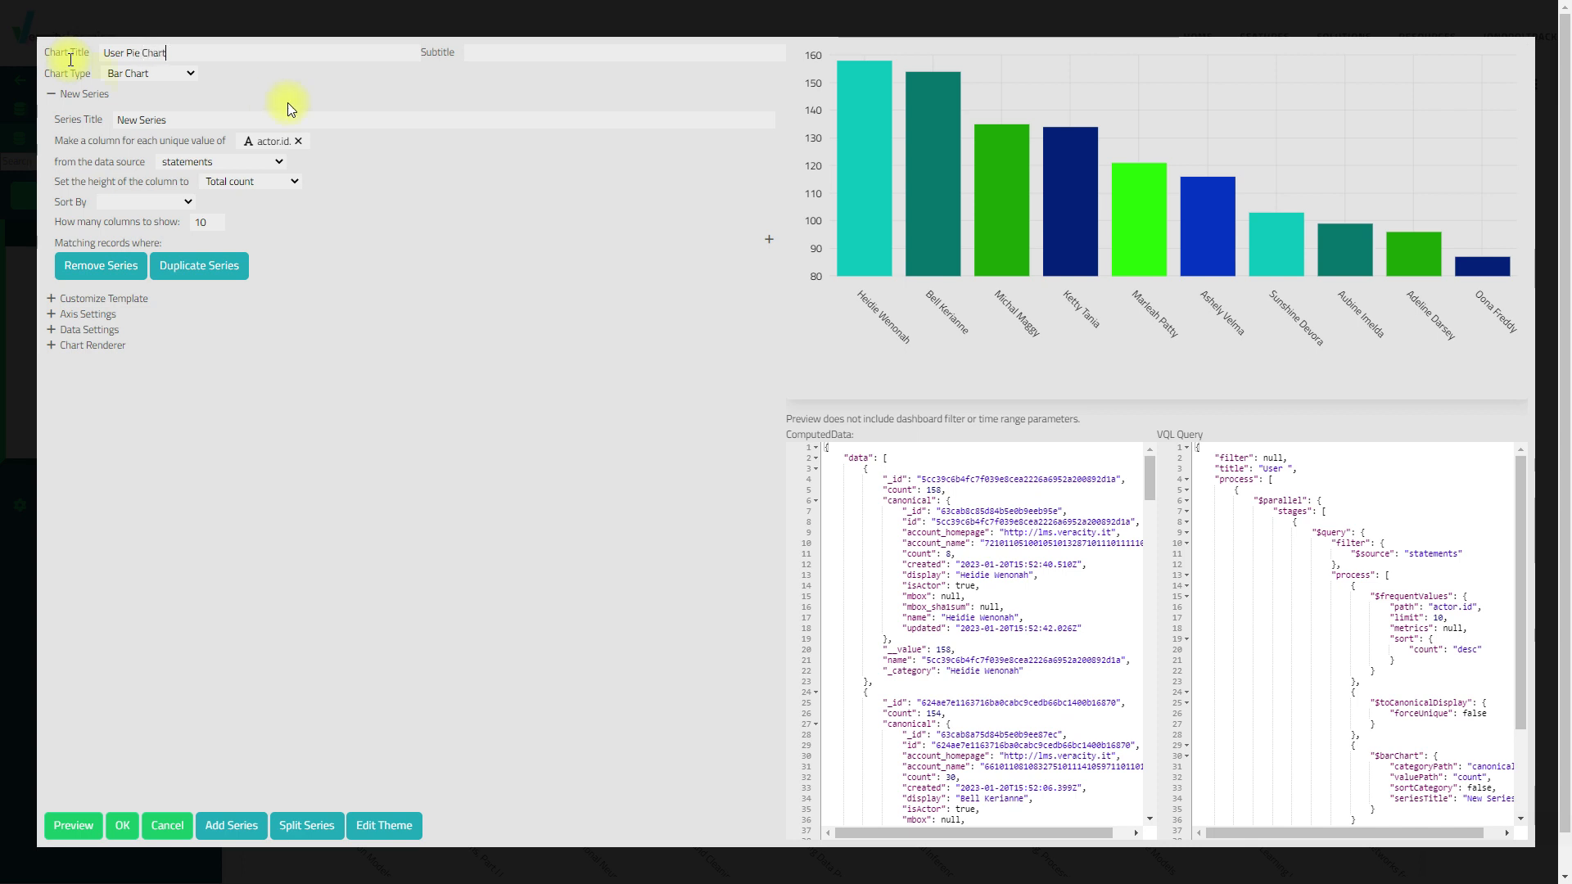
left_click(504, 57)
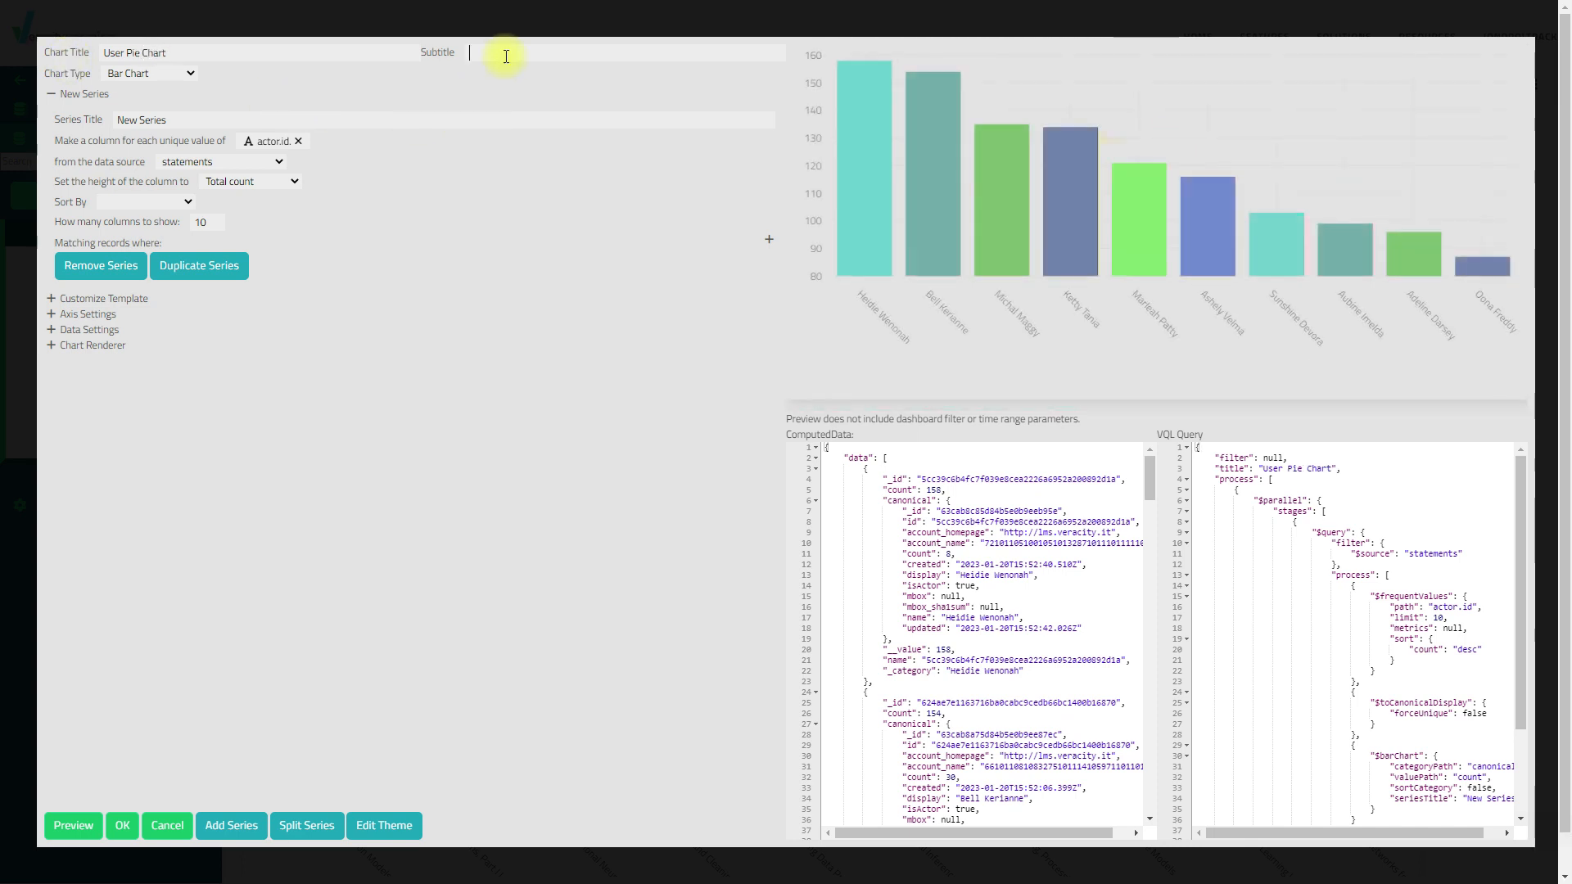
type("Users Comp")
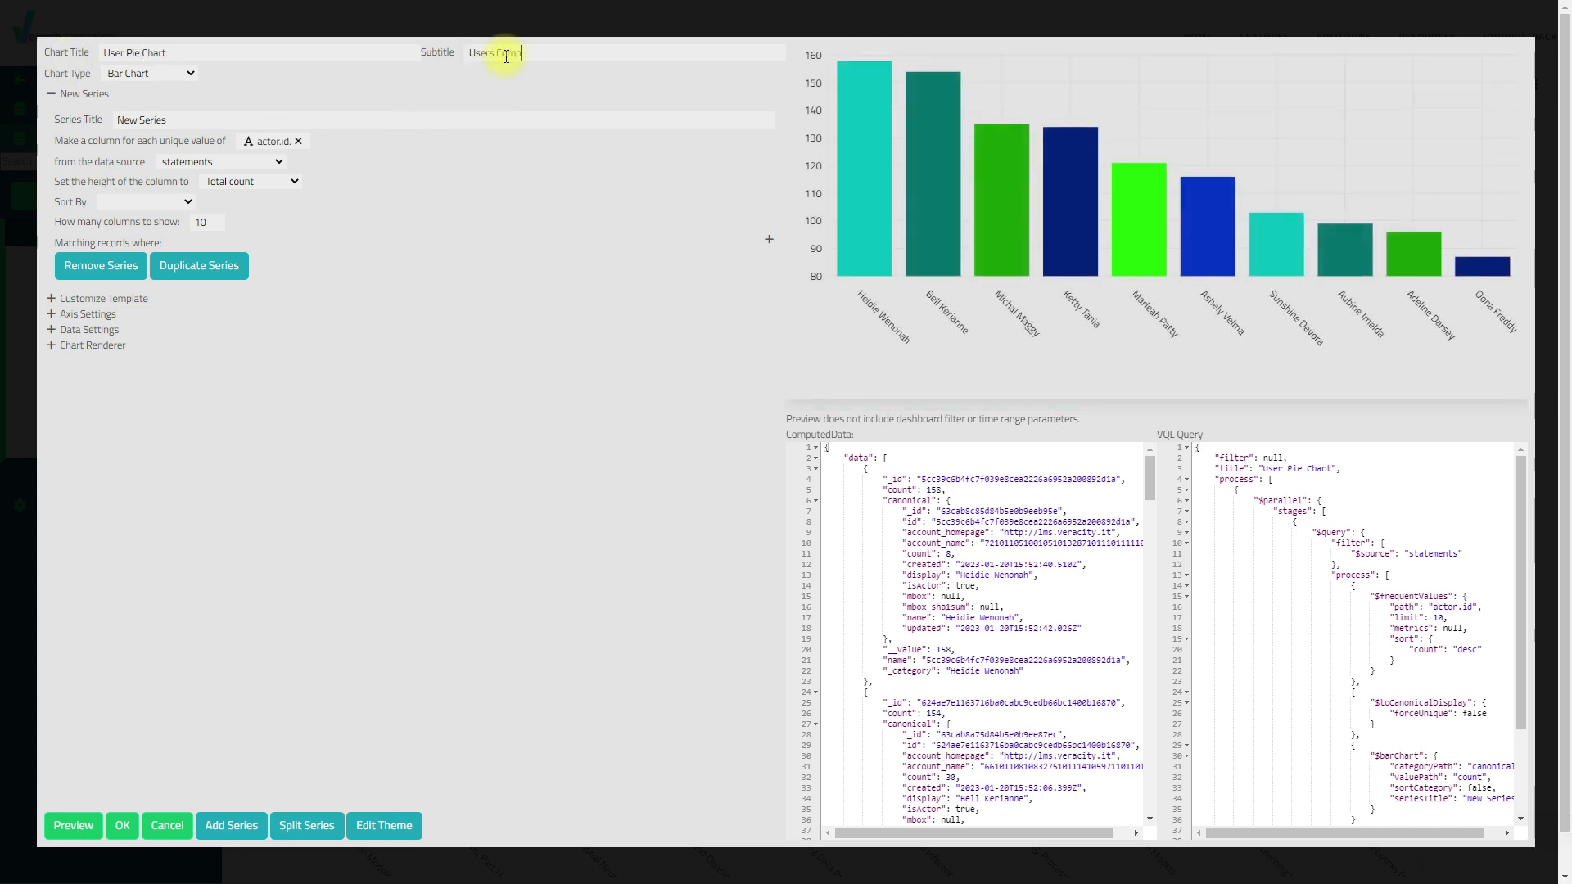
type("letions")
Change the chart type from bar to Pie Chart
left_click(190, 72)
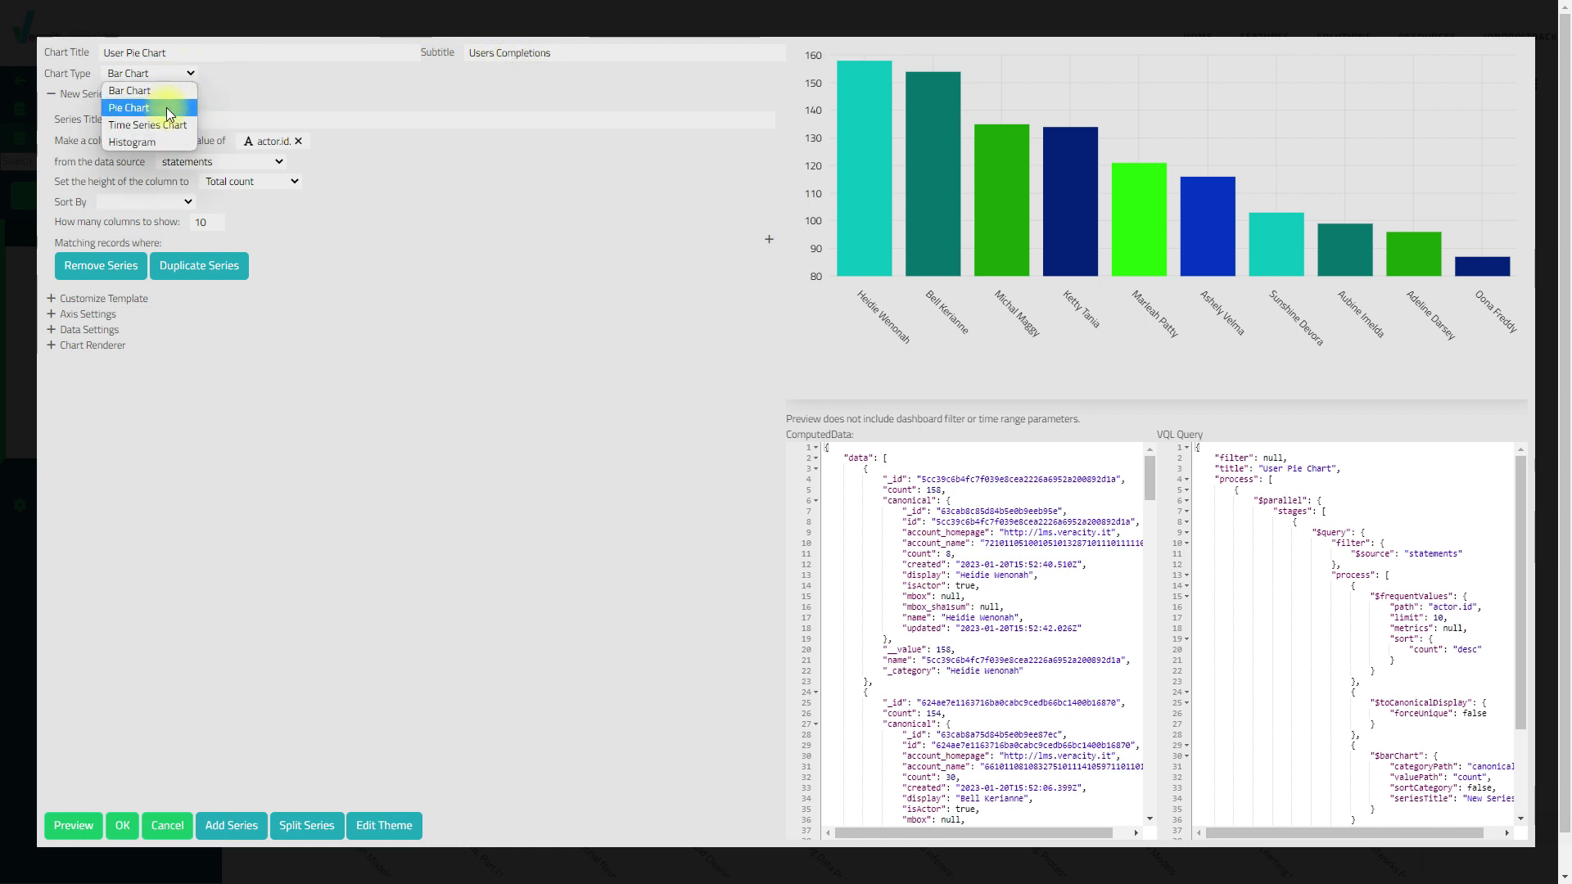
left_click(169, 109)
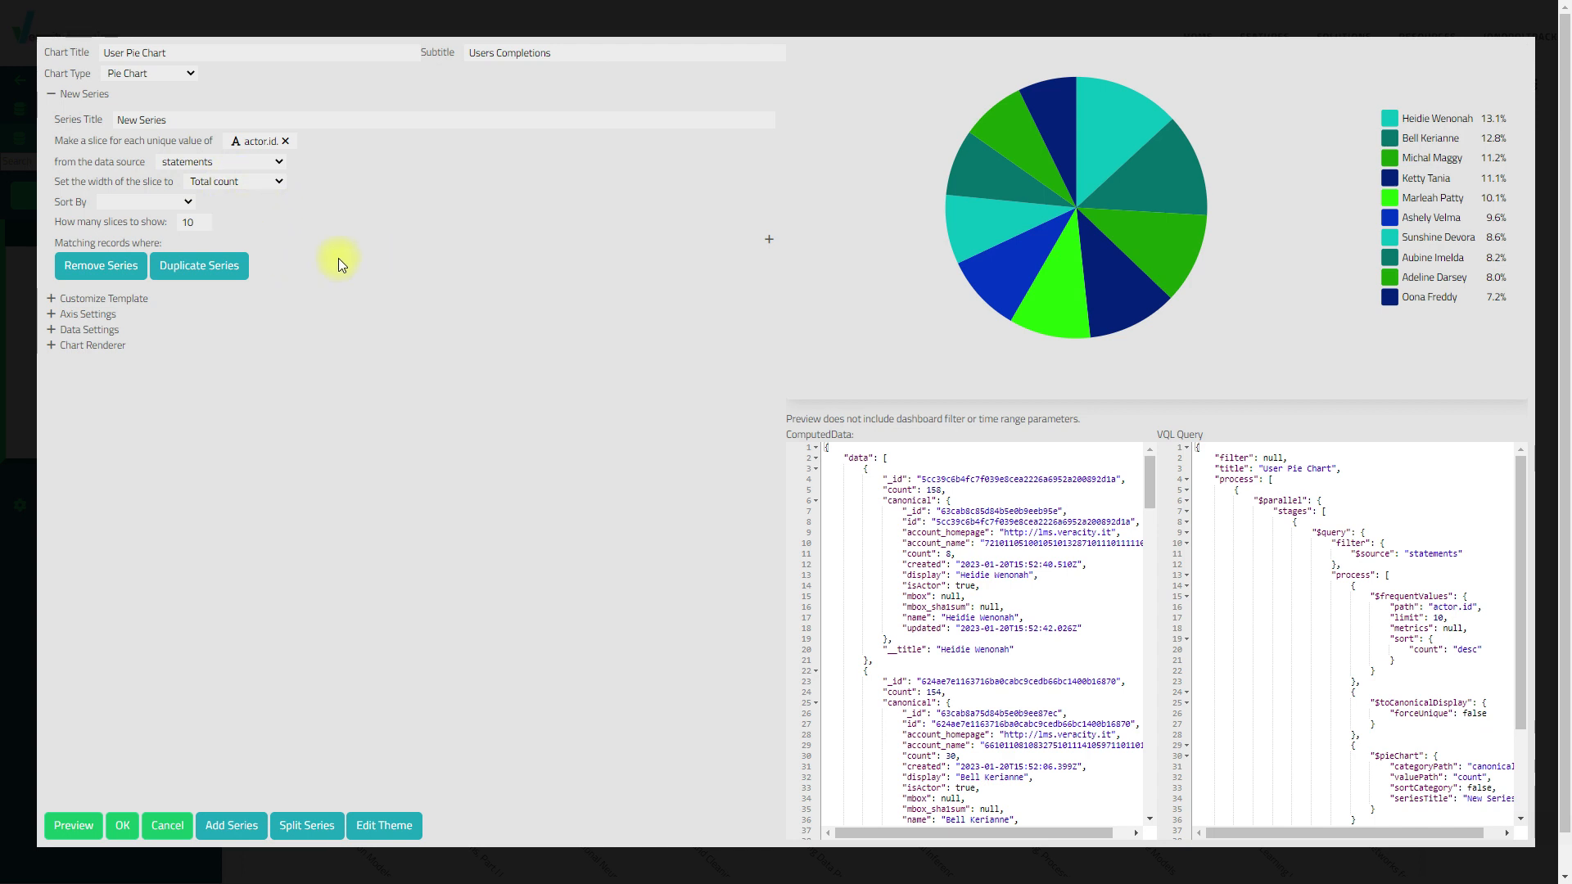
Add a matching-records condition so verb.id equals the completed verb
left_click(769, 241)
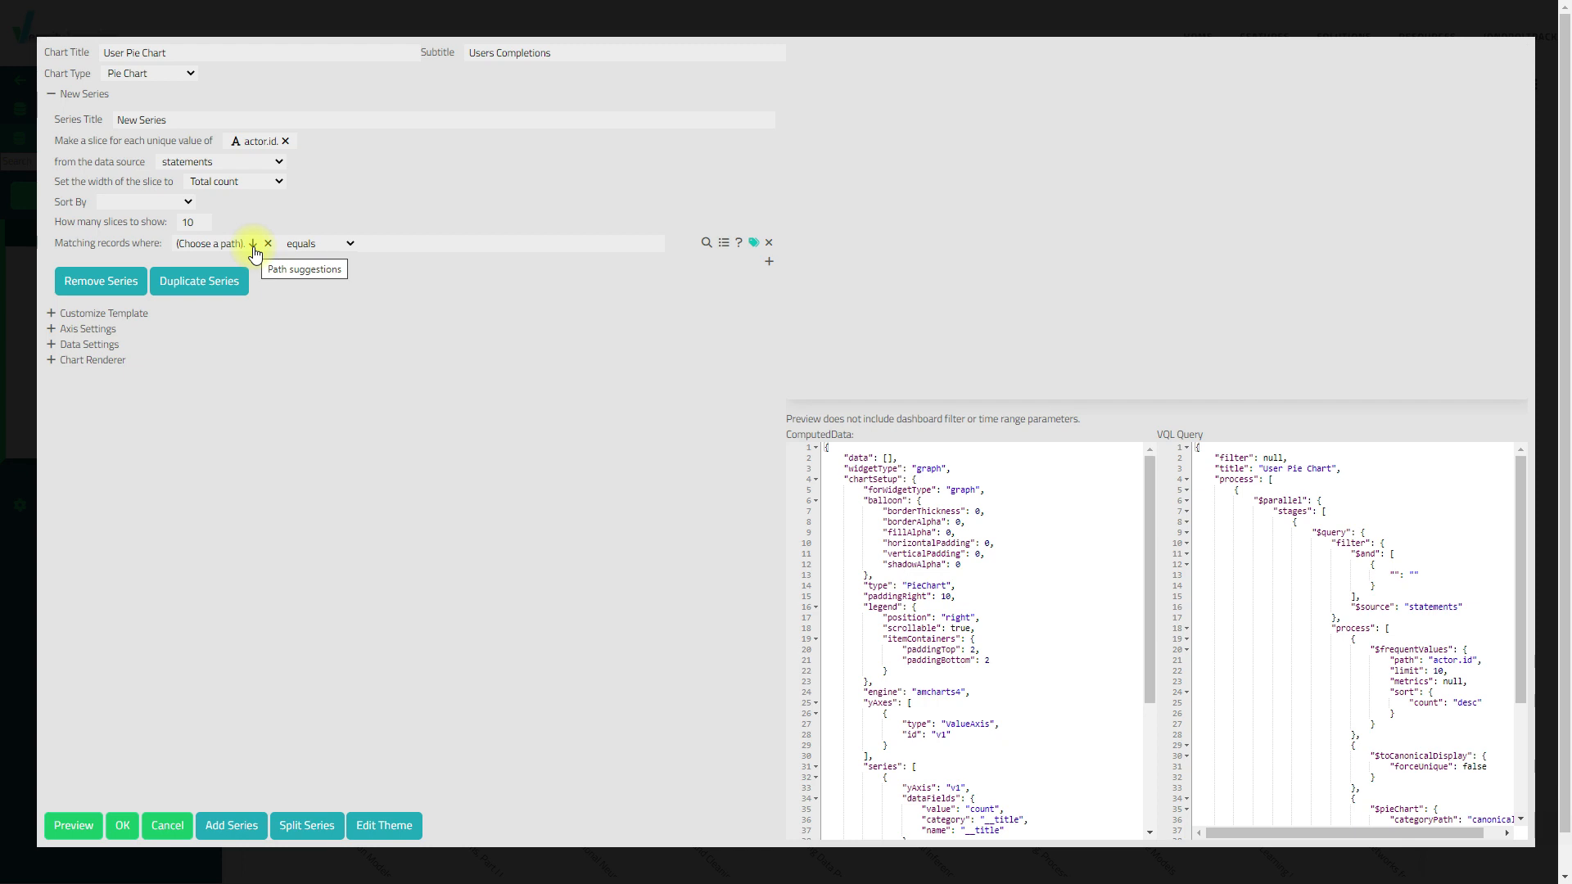
left_click(217, 245)
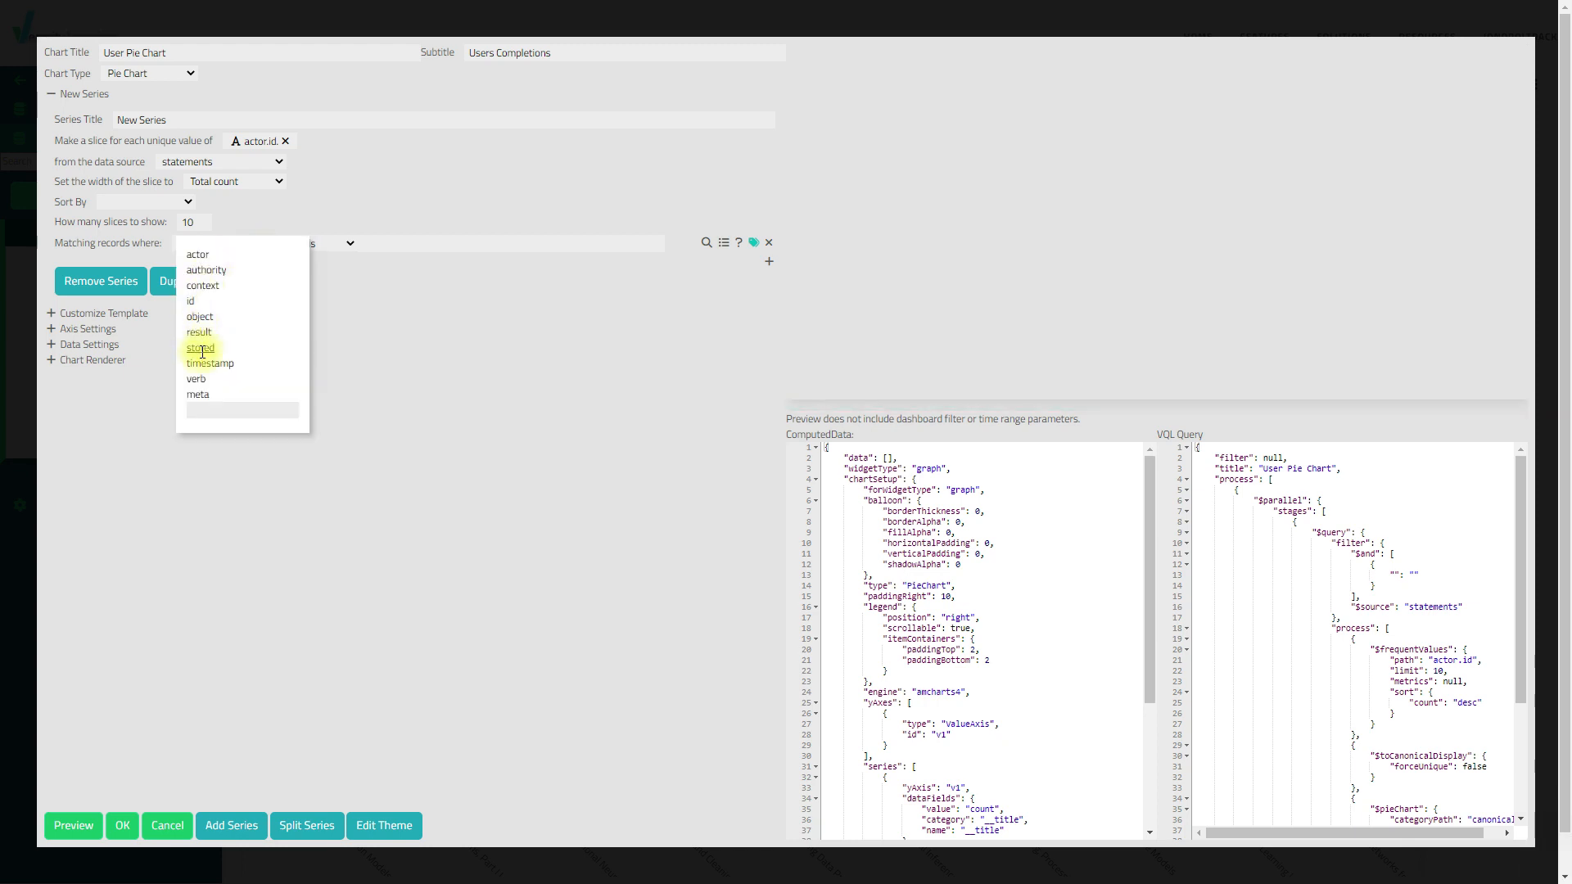
left_click(196, 378)
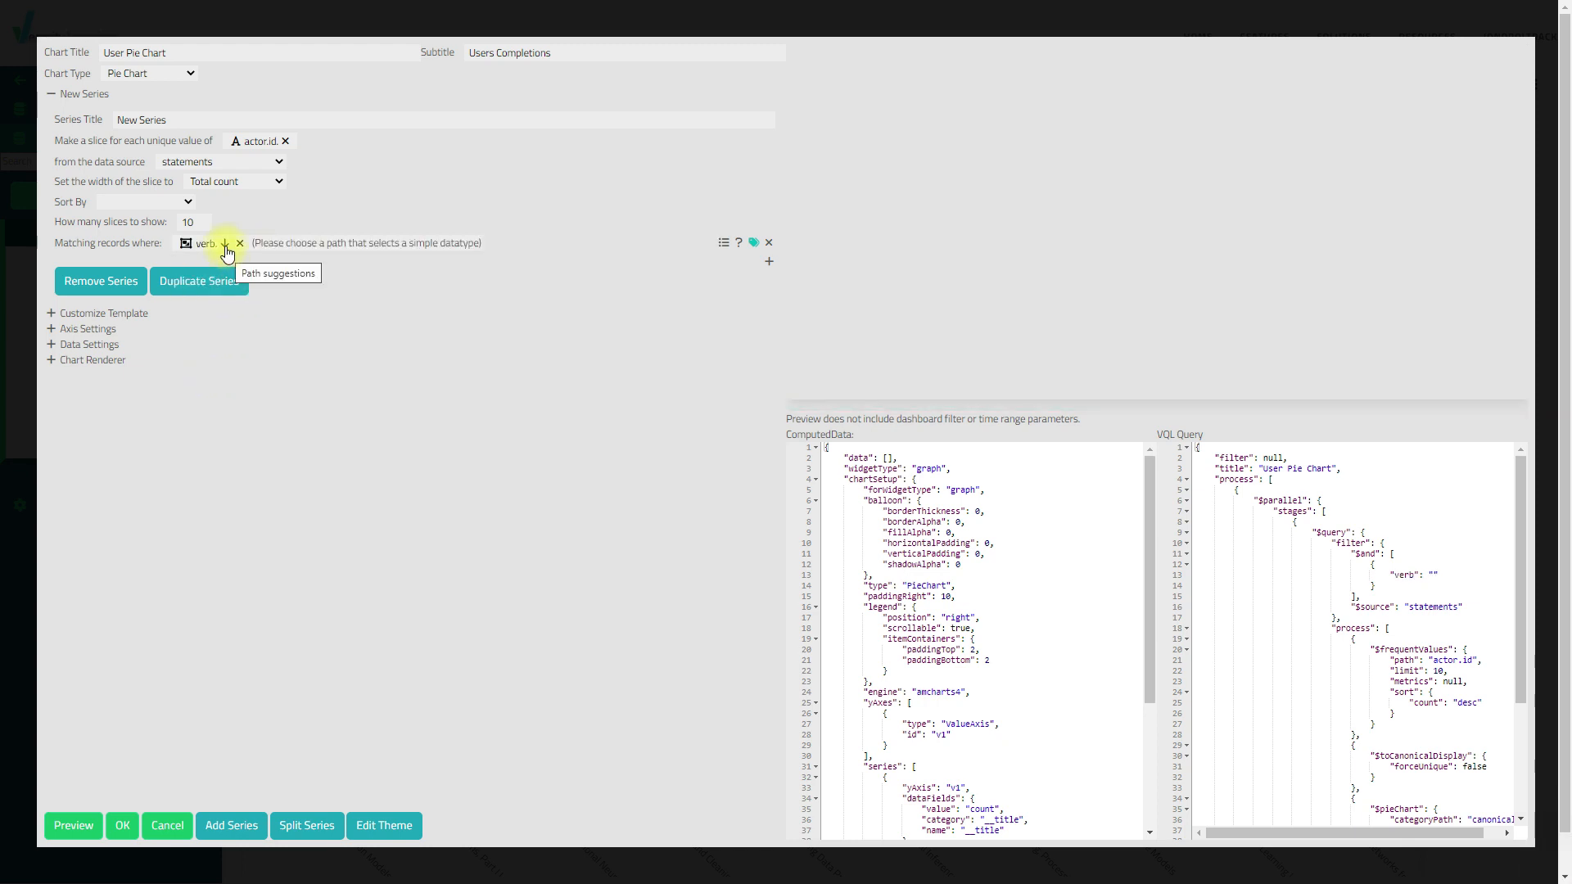
left_click(226, 246)
left_click(203, 279)
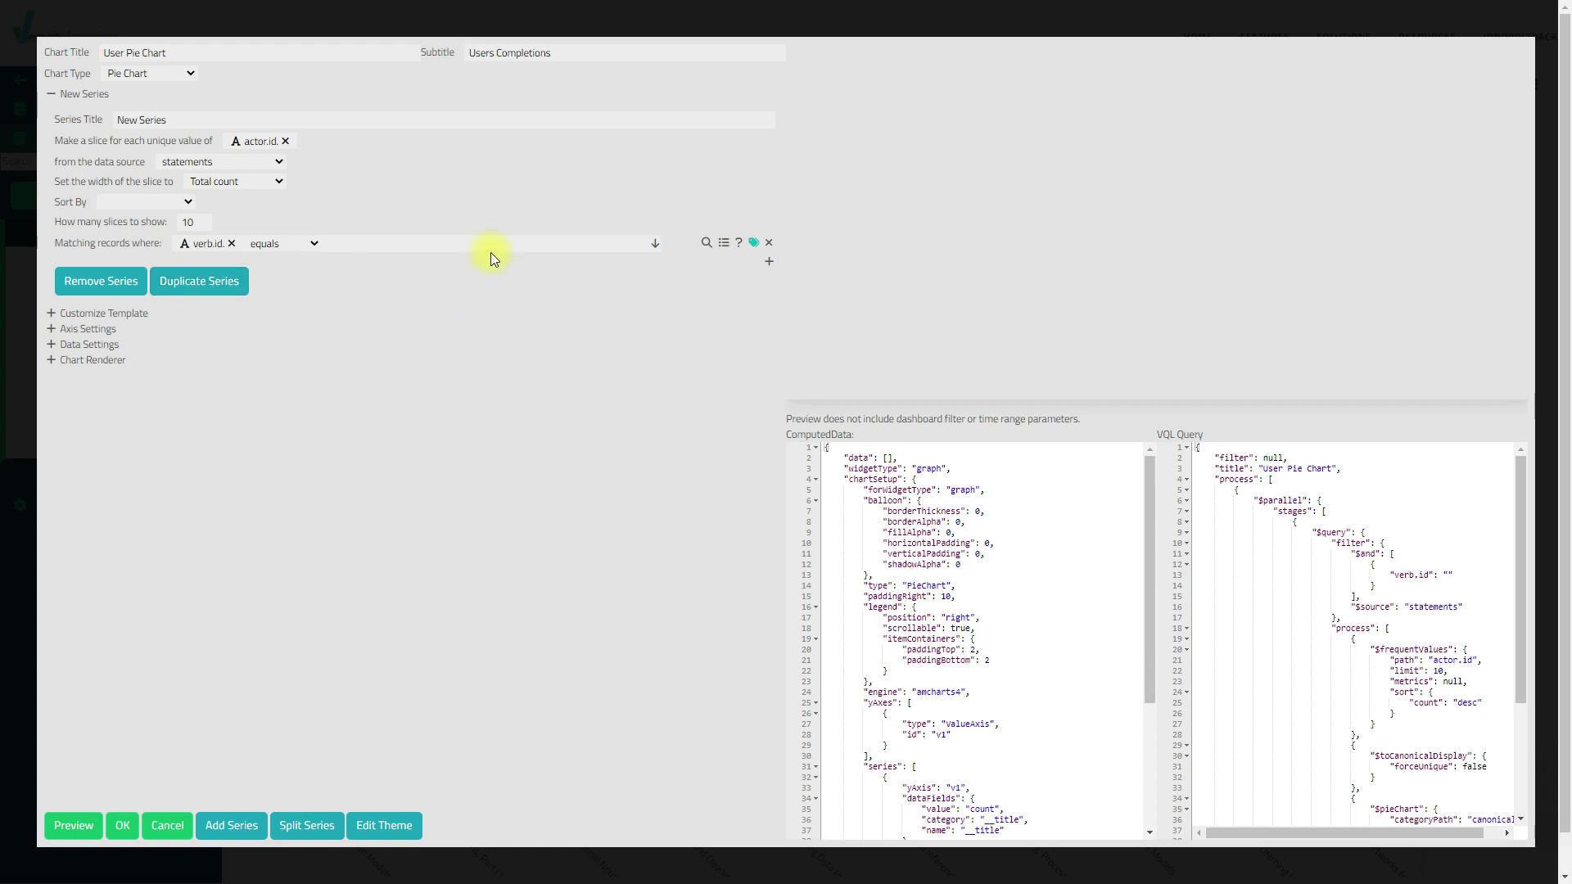
left_click(654, 247)
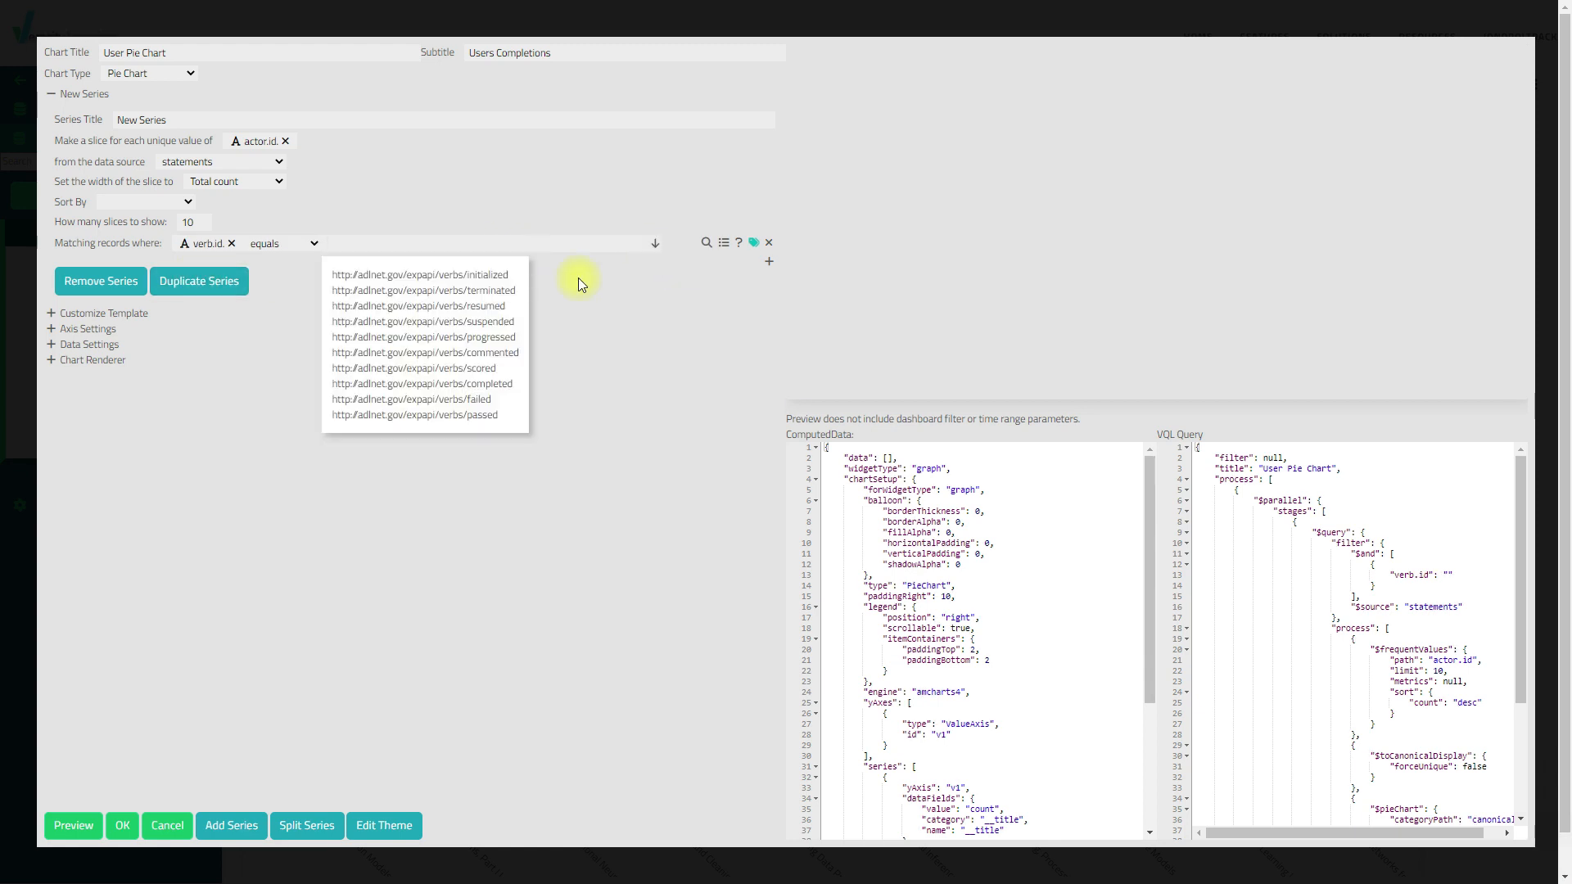
left_click(498, 384)
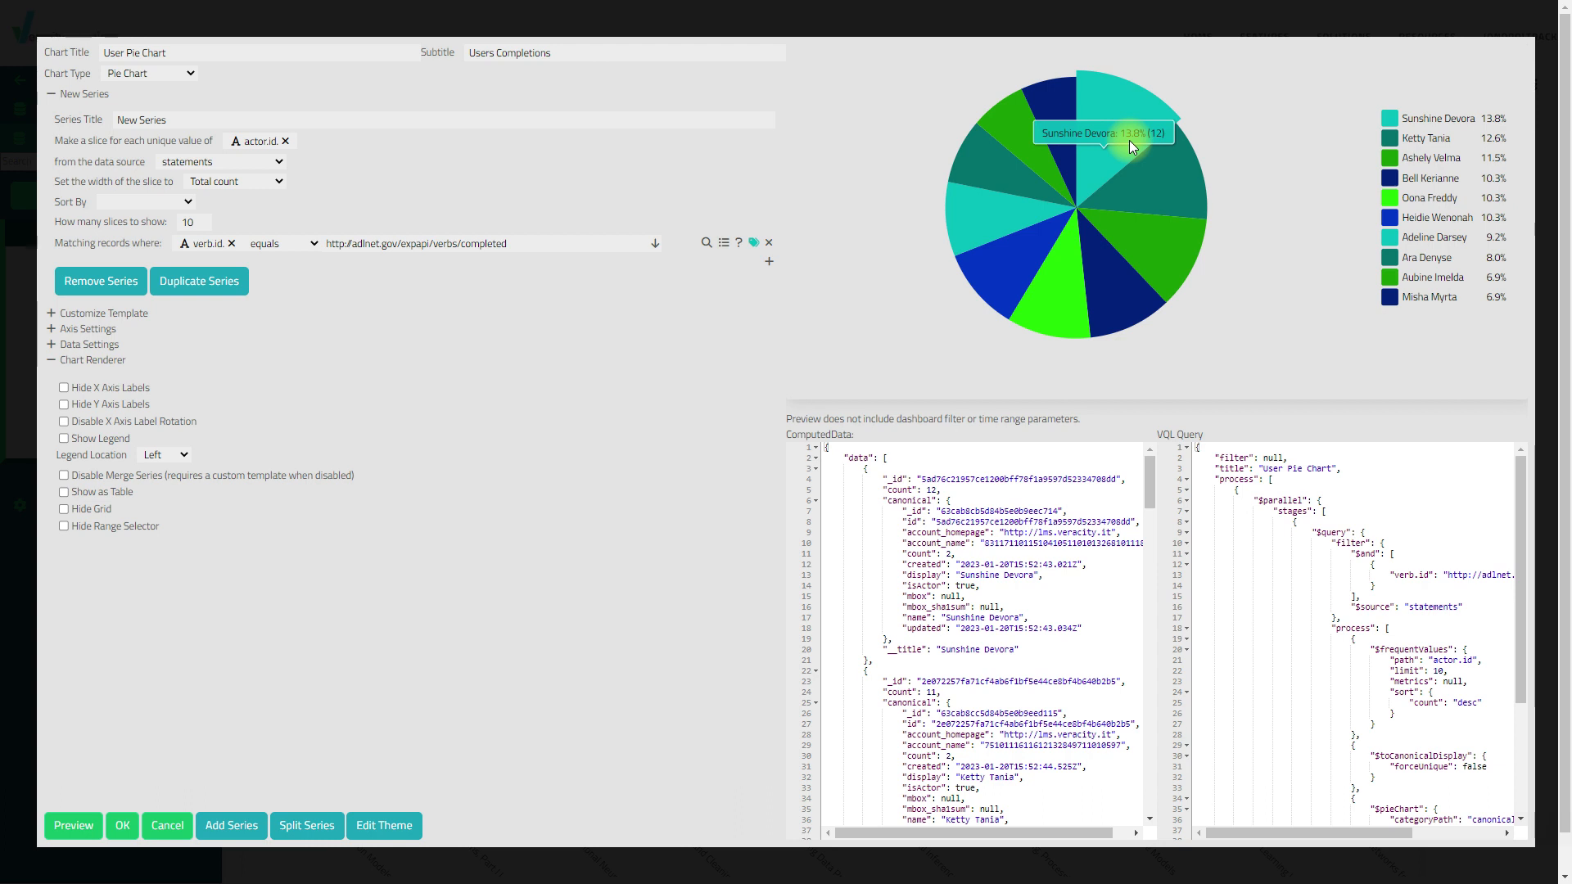
Save the User Pie Chart to Demo1, enlarge it, and move it to the right side
left_click(121, 826)
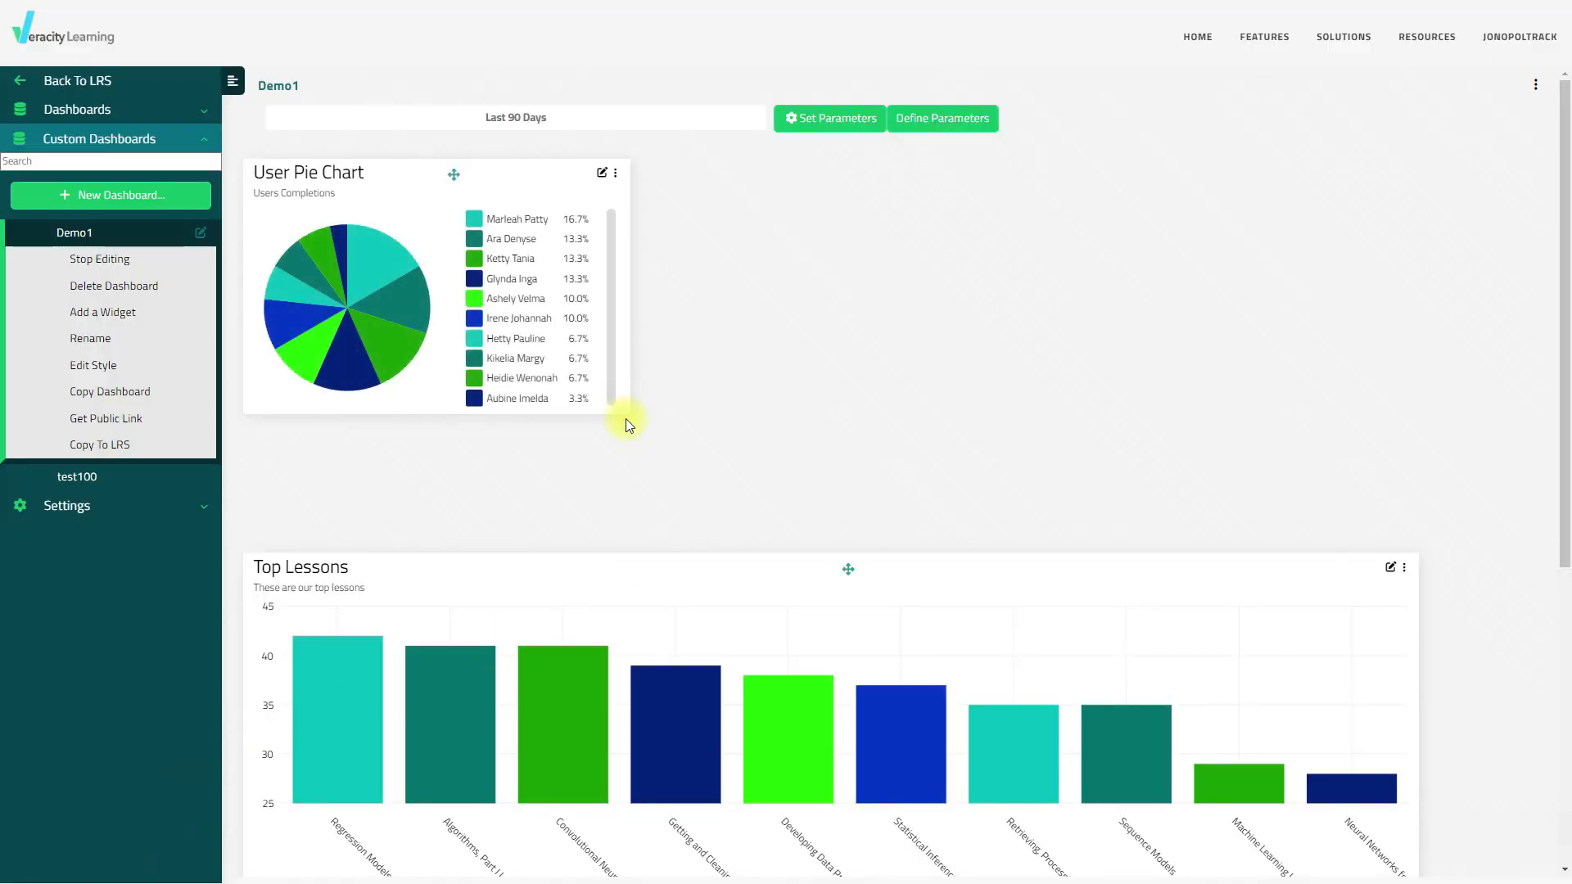
left_click_drag(625, 419, 739, 494)
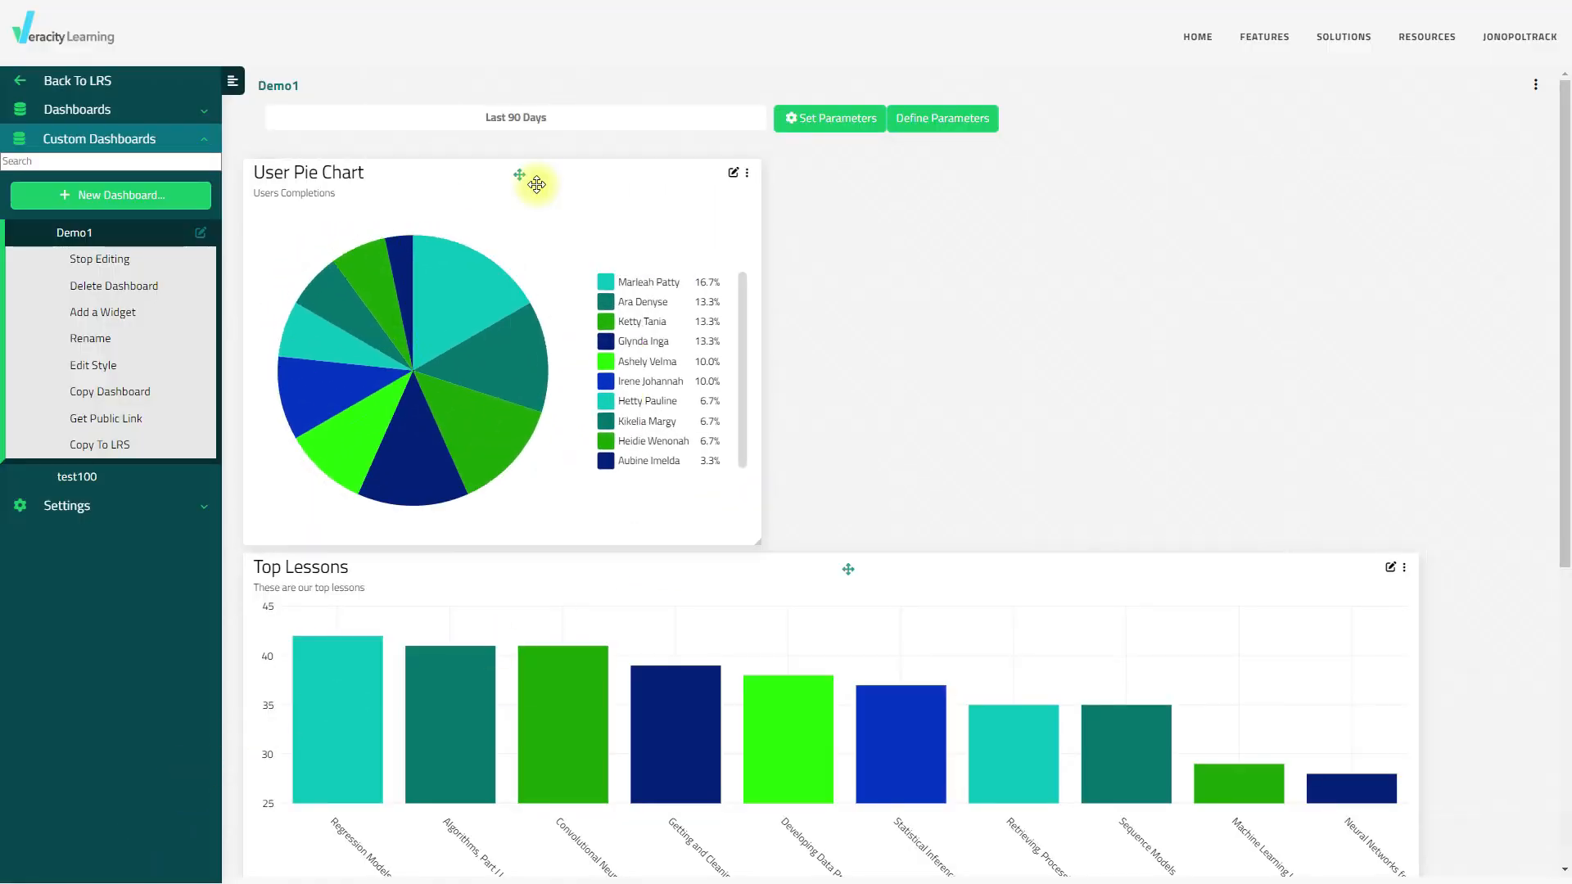
left_click_drag(536, 185, 1107, 166)
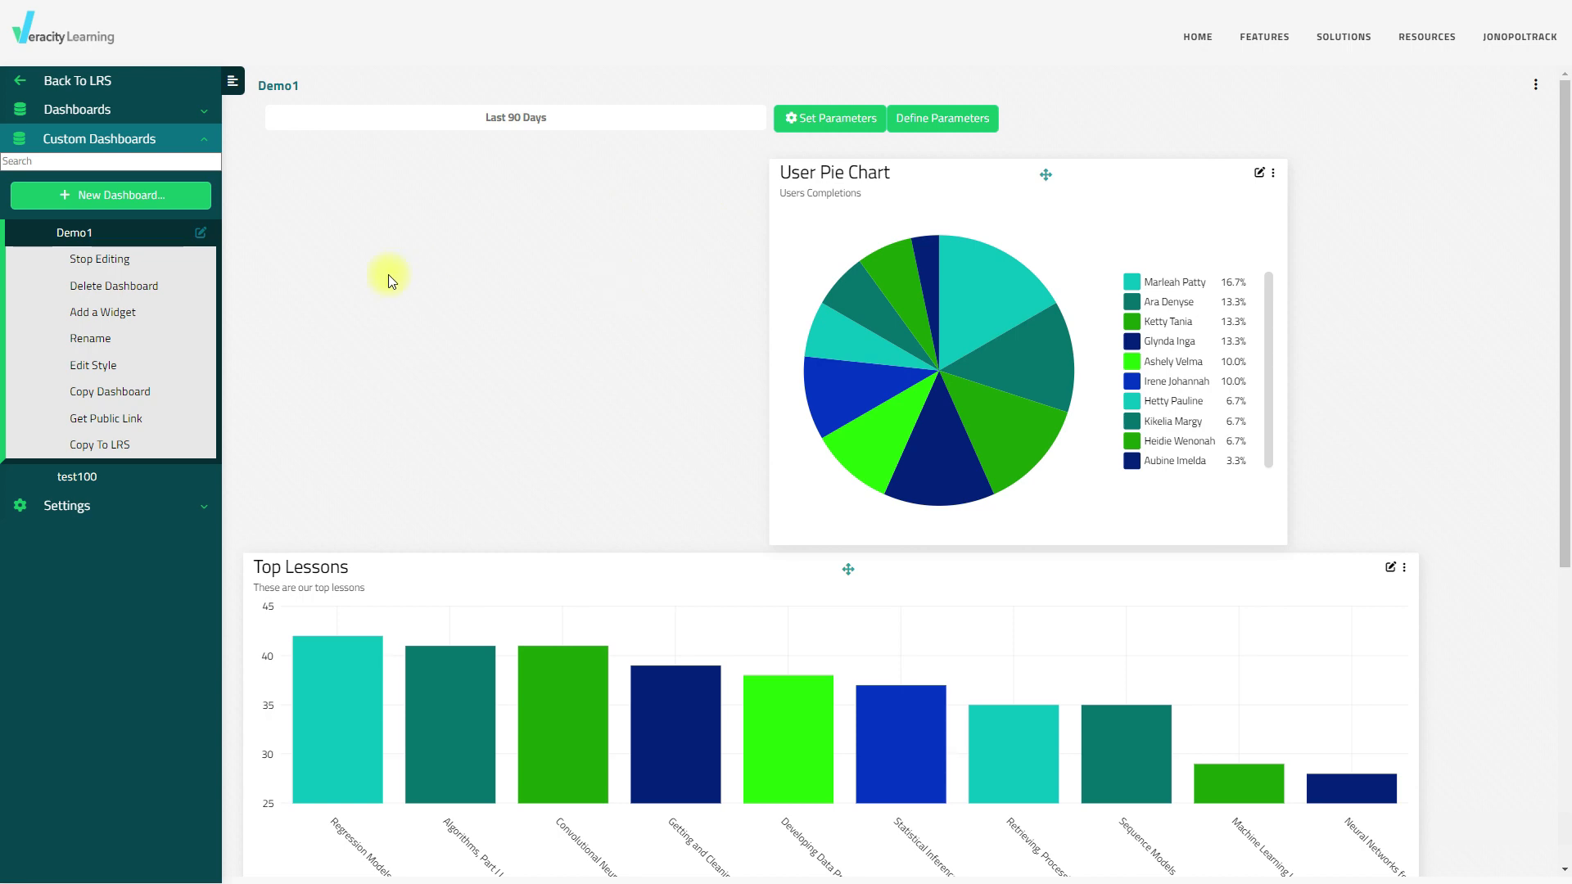
left_click(131, 323)
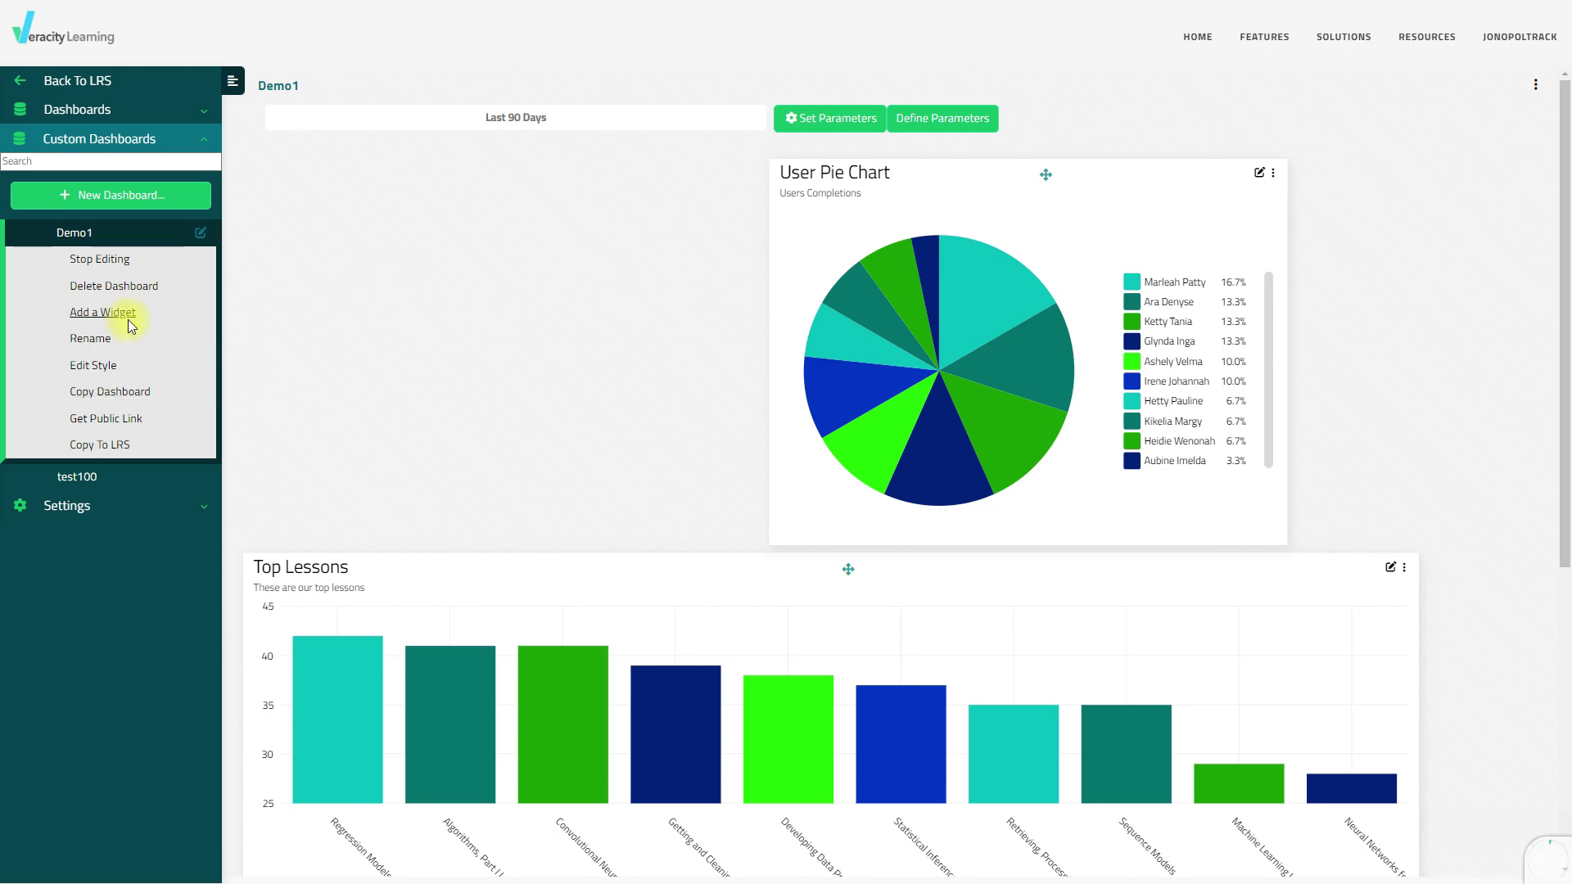
Build a pie chart widget titled 'Users Pie Chart' with subtitle 'and what they are doing'
left_click(625, 364)
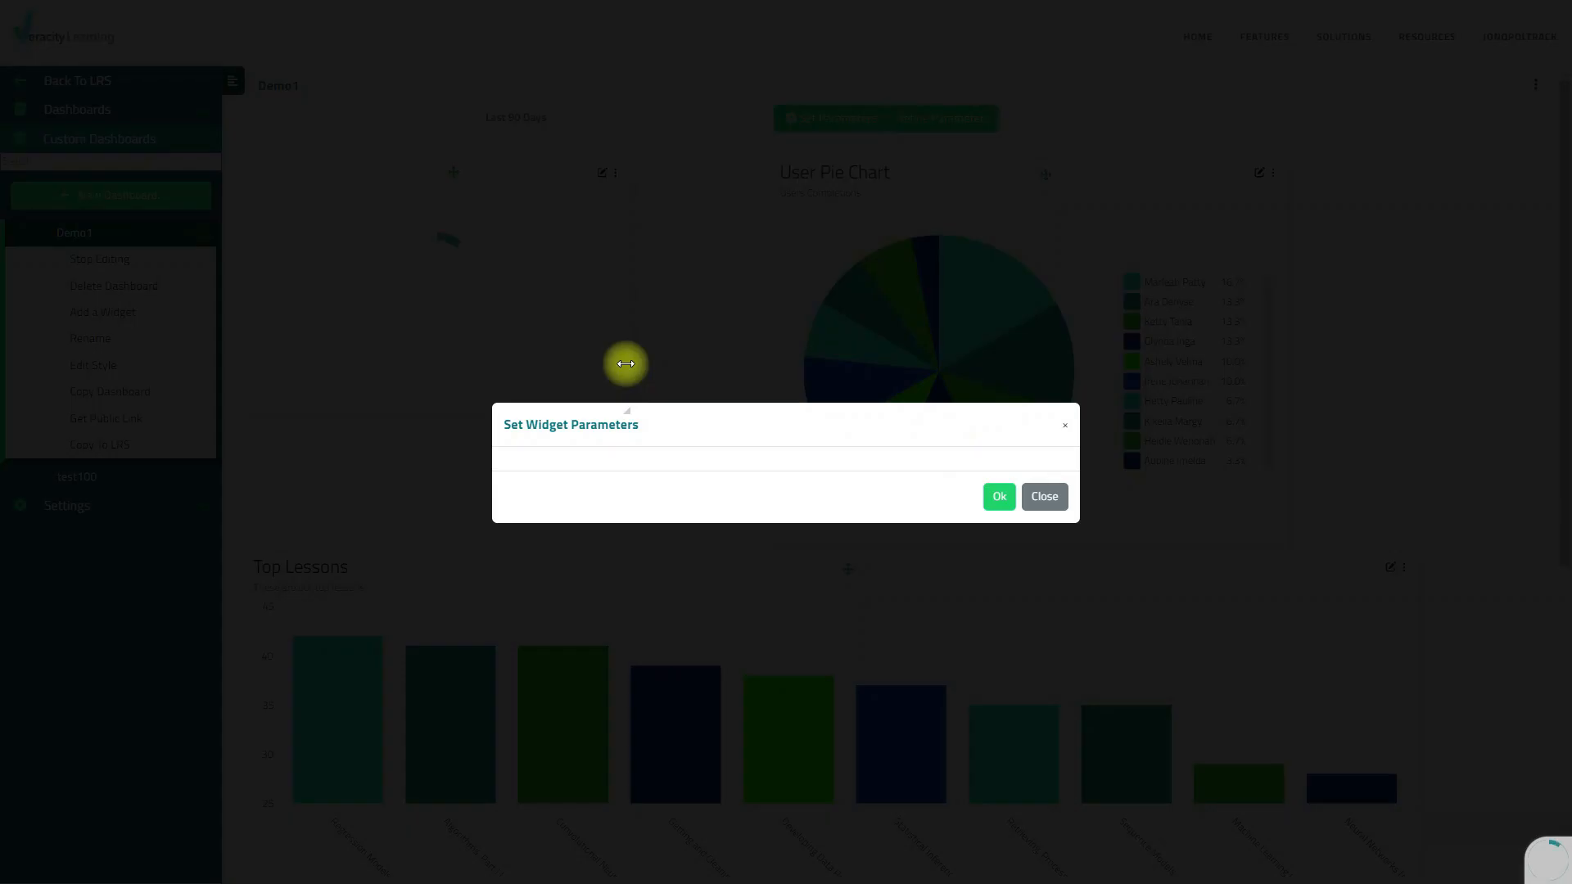
left_click(164, 73)
left_click(165, 98)
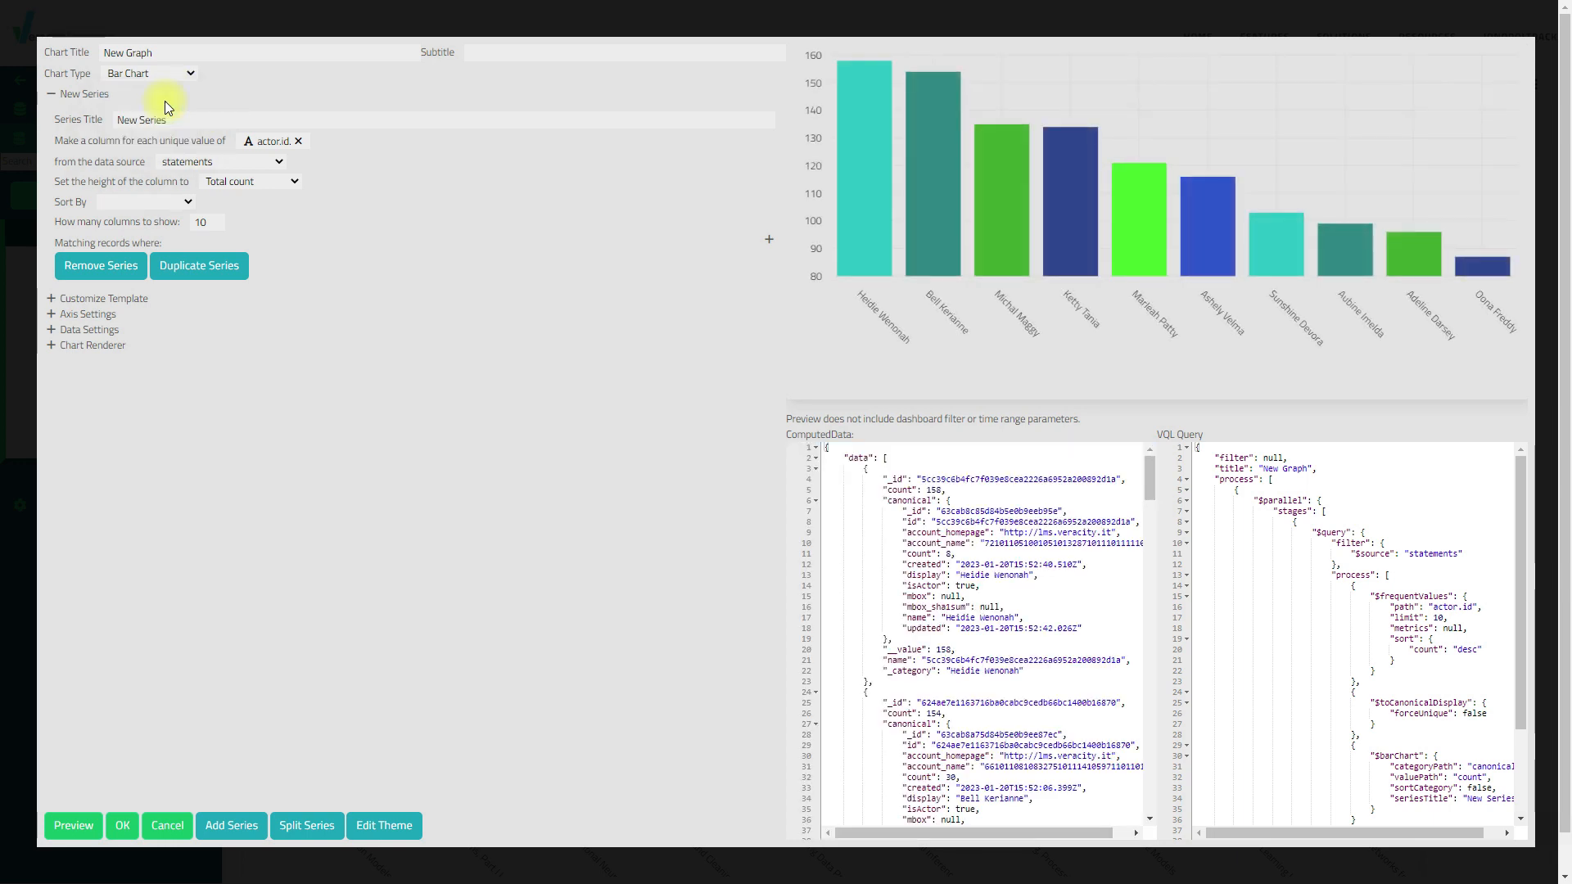
left_click_drag(185, 50, 42, 59)
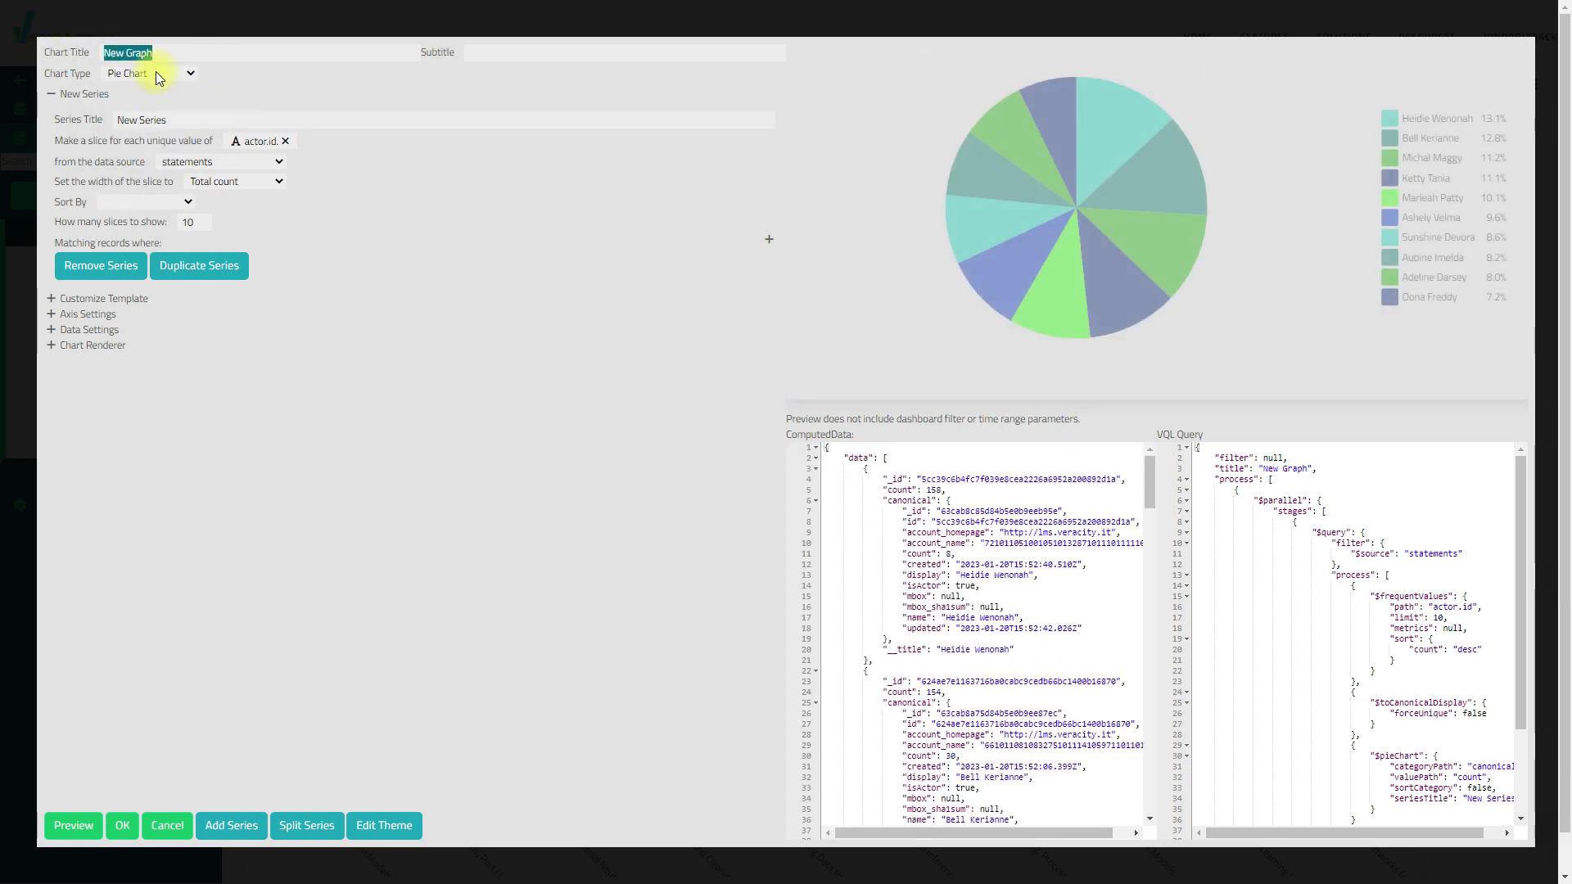
type("Users")
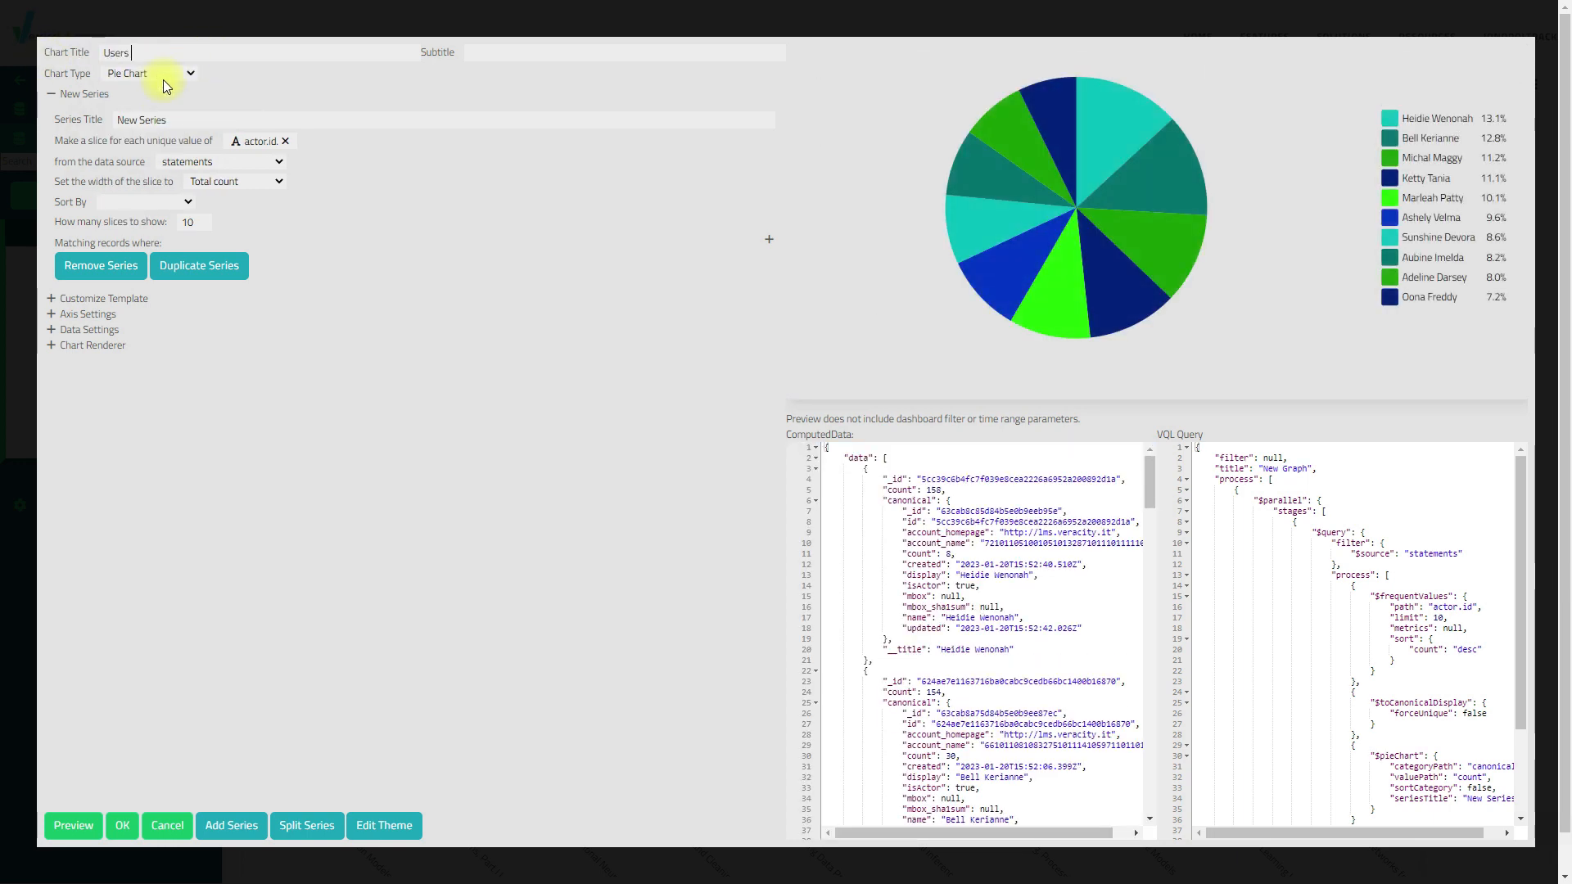
type(" Pie Chart")
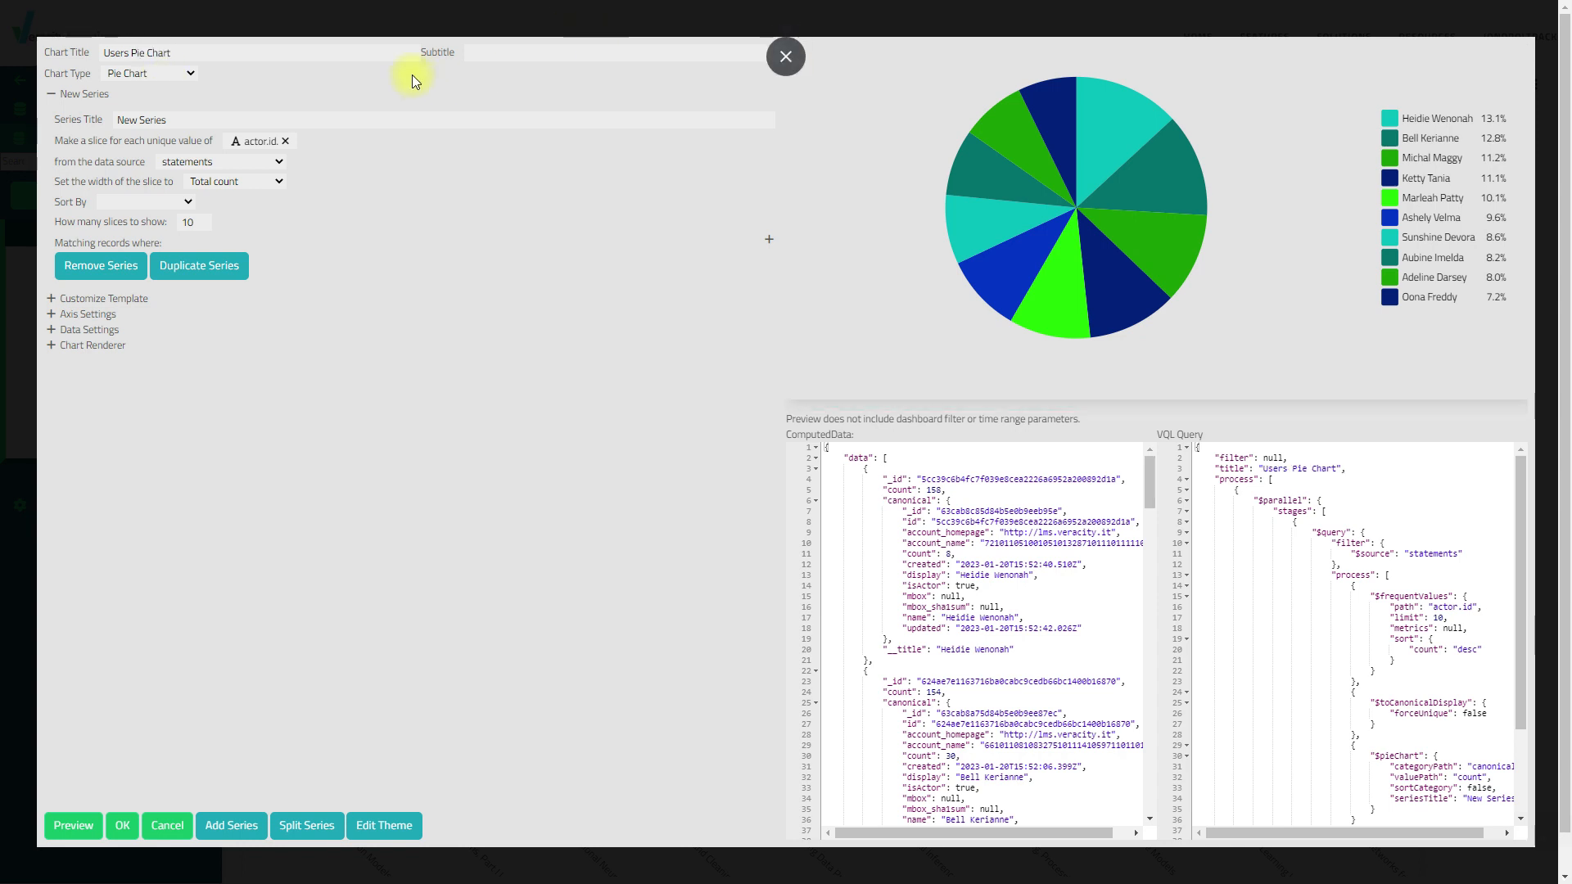
left_click(487, 54)
type("and what t")
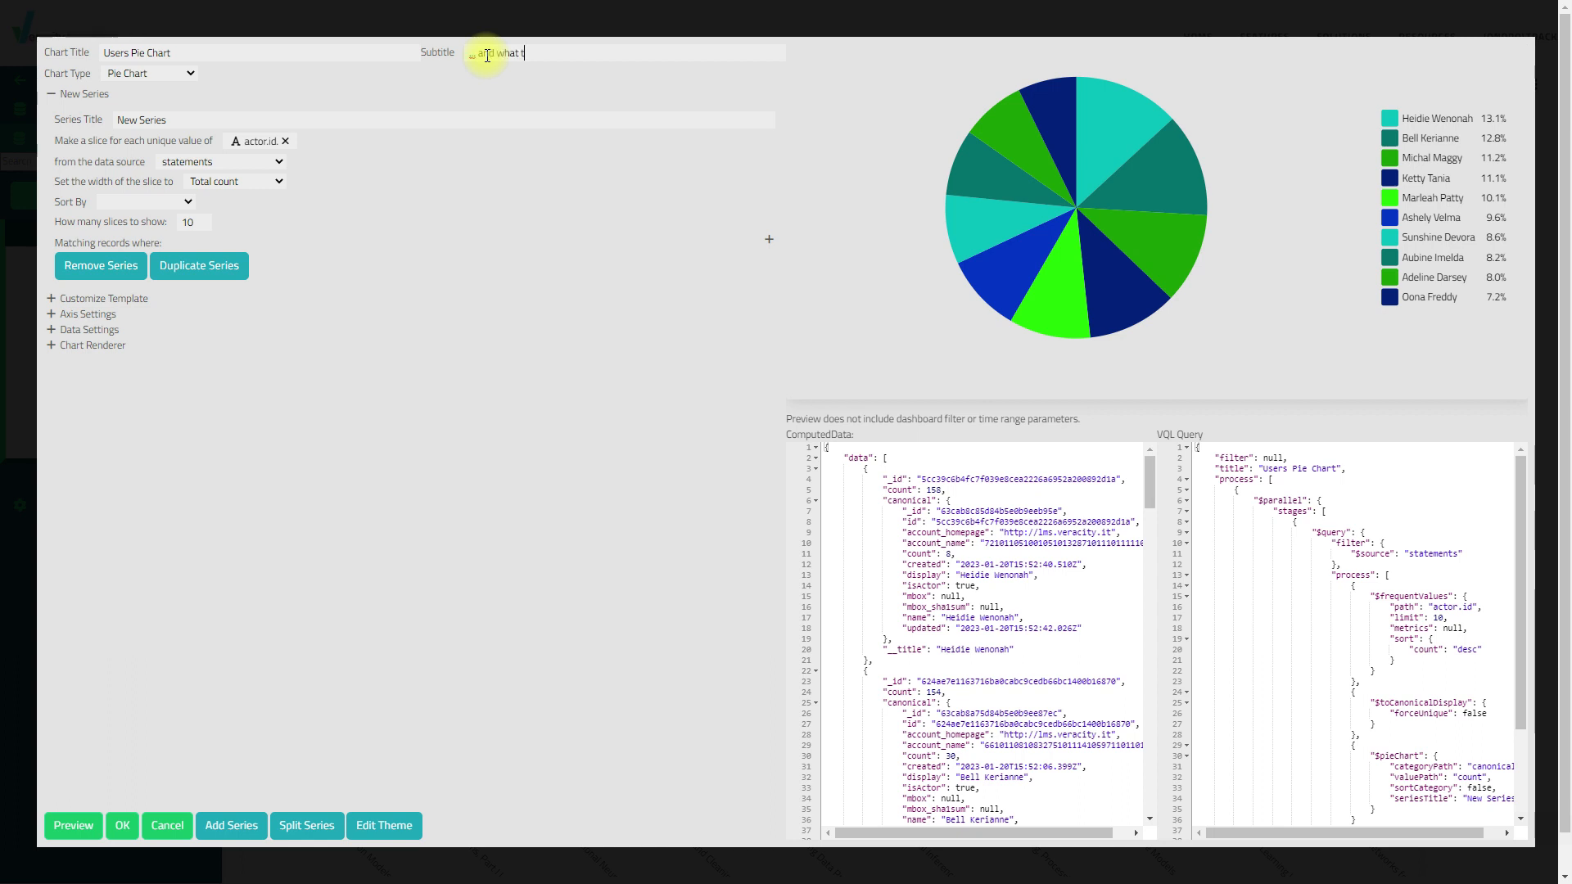
type("hey are doing")
Change the slice grouping path from actor.id to actor.name
left_click(285, 143)
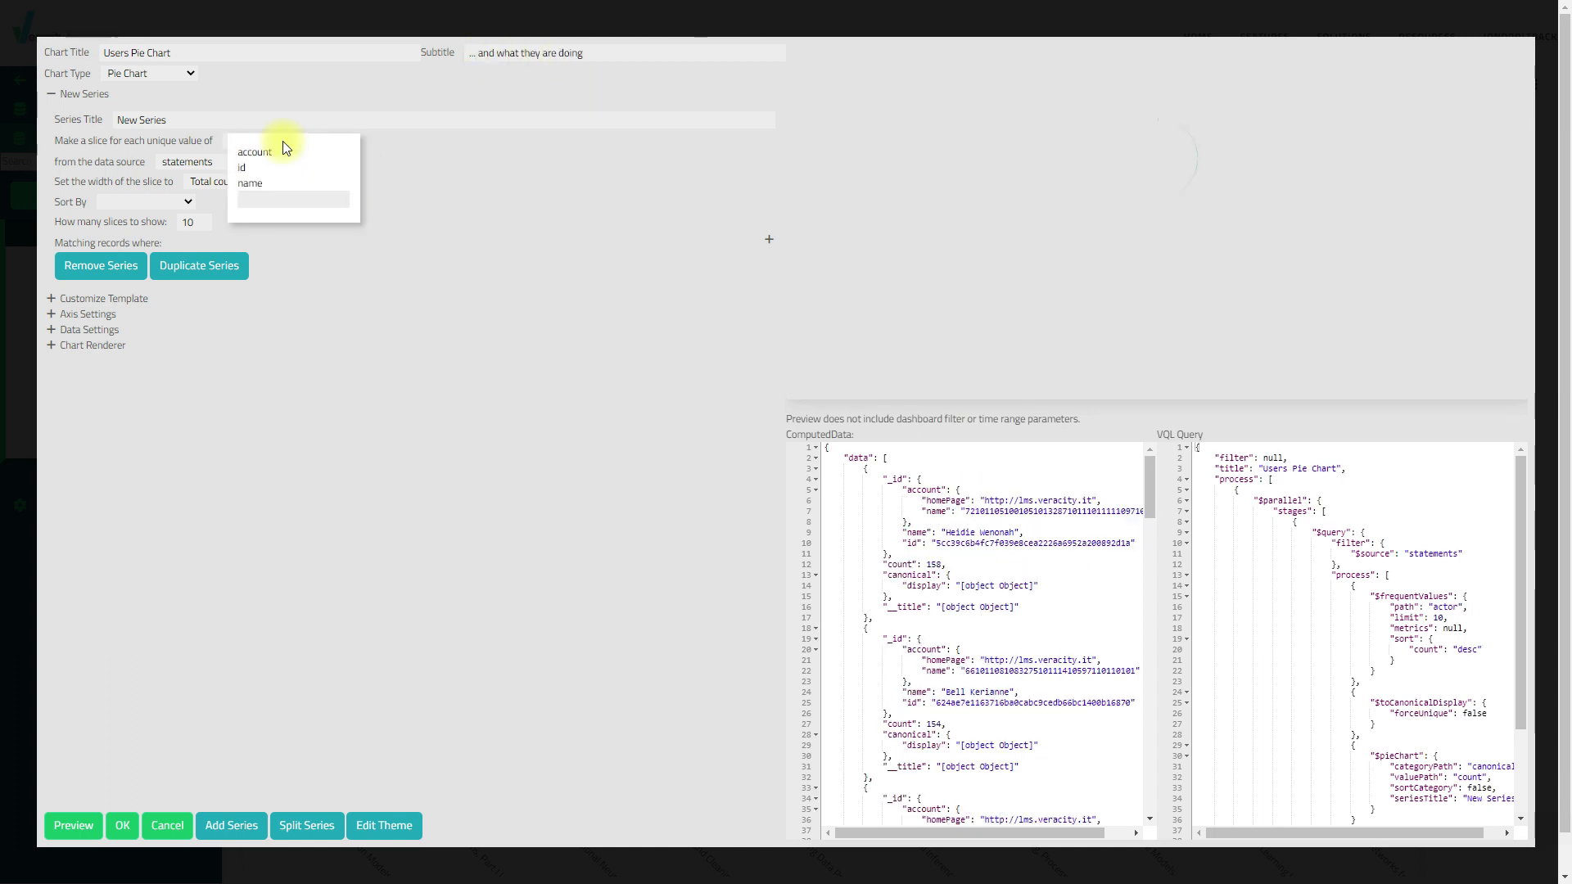
left_click(275, 184)
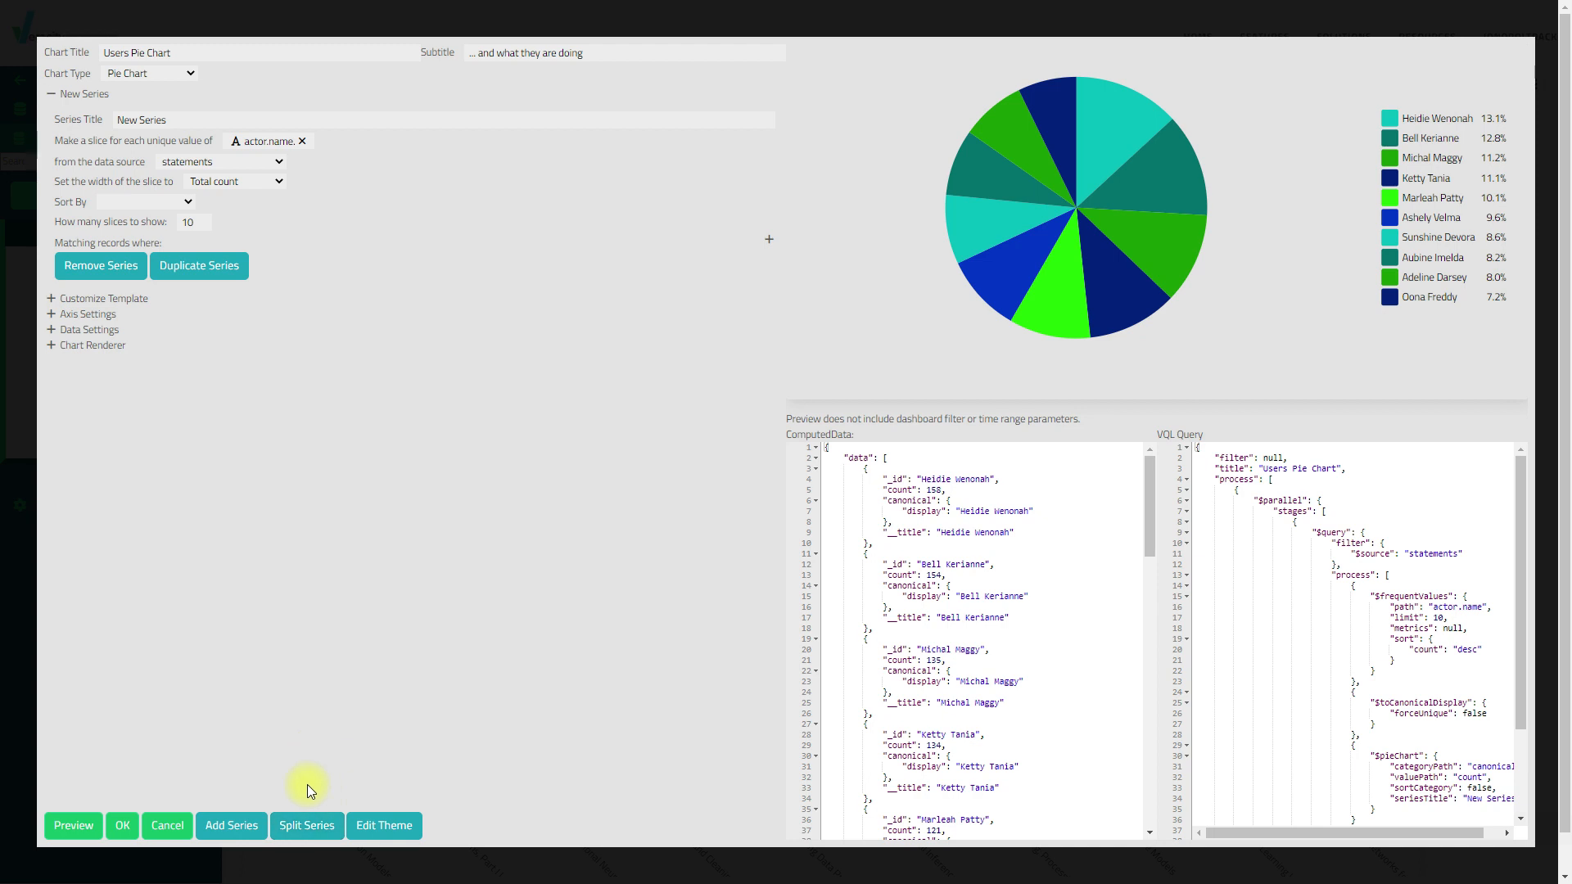
Add a split series so each user's slice divides by object.id
left_click(307, 825)
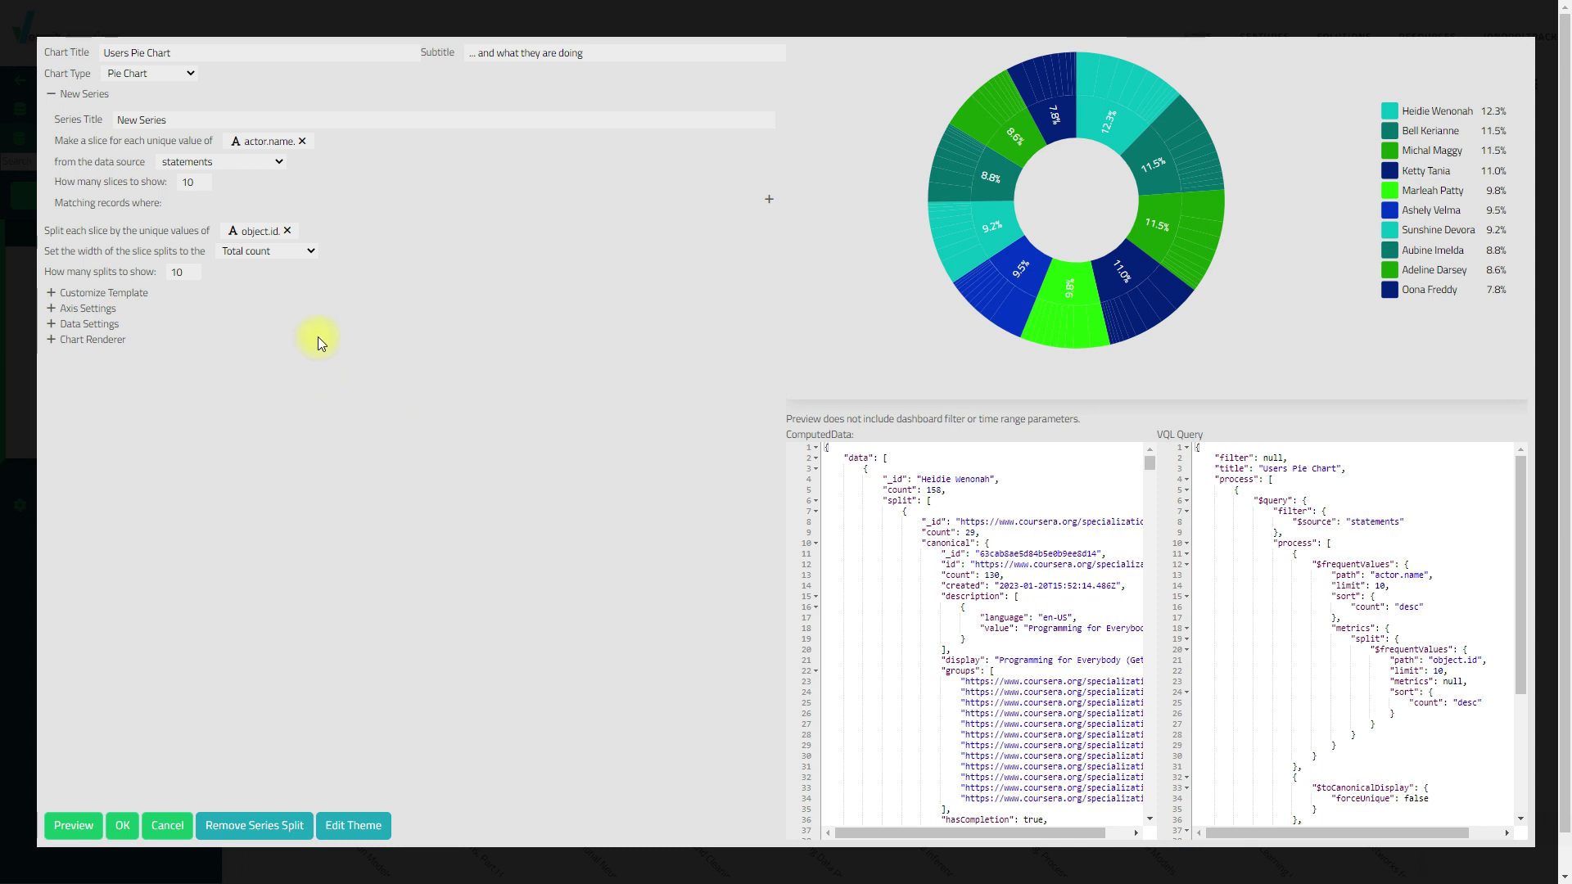
Change the split series path from object.id to verb.id
left_click(288, 232)
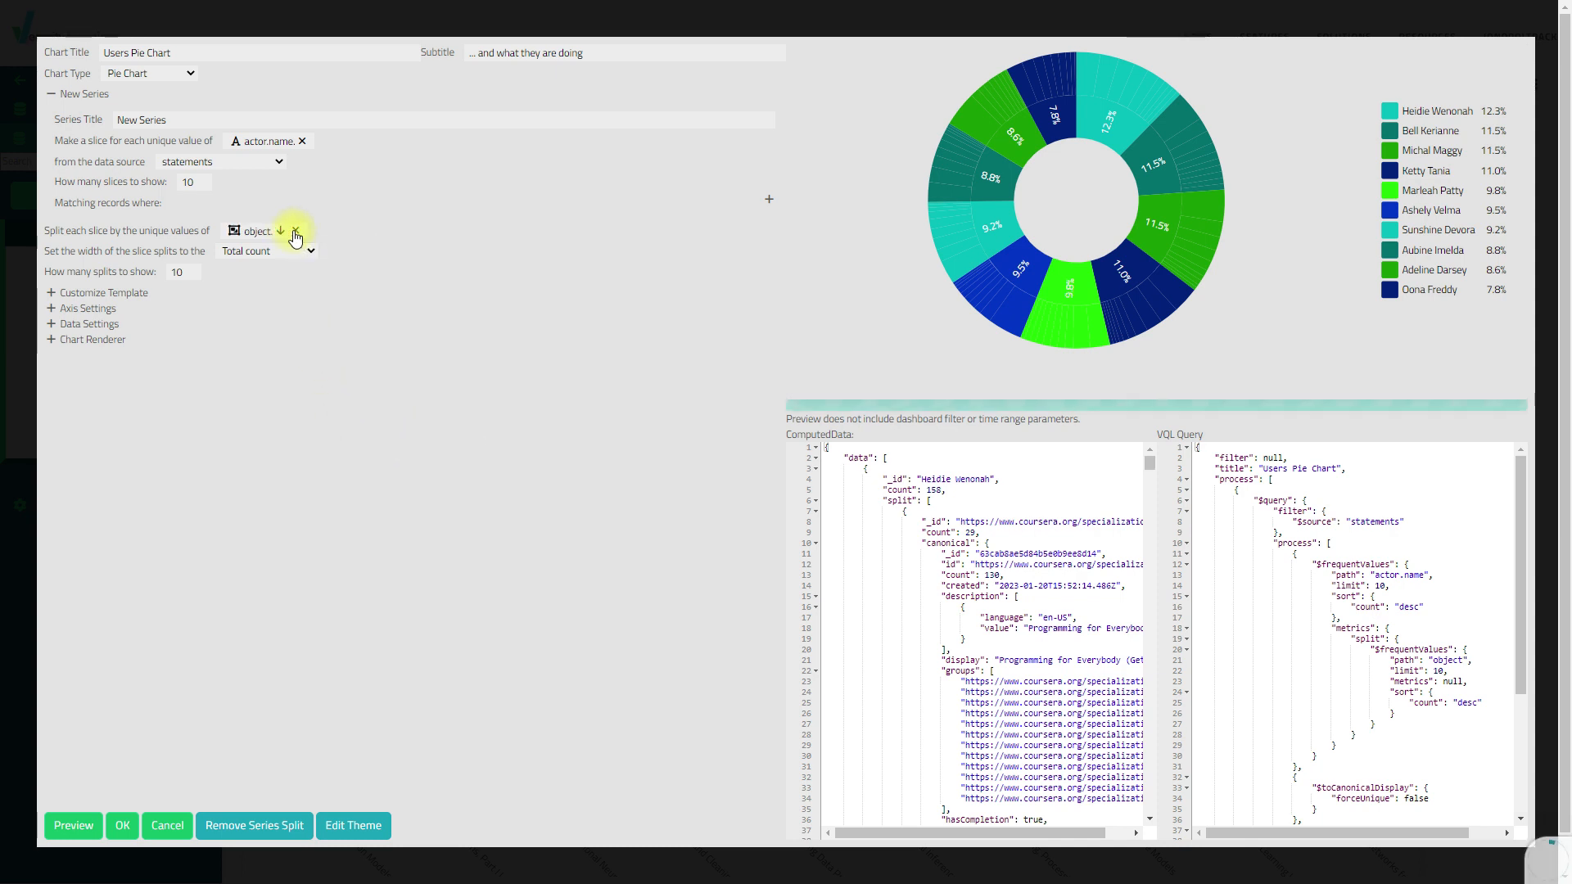
left_click(320, 233)
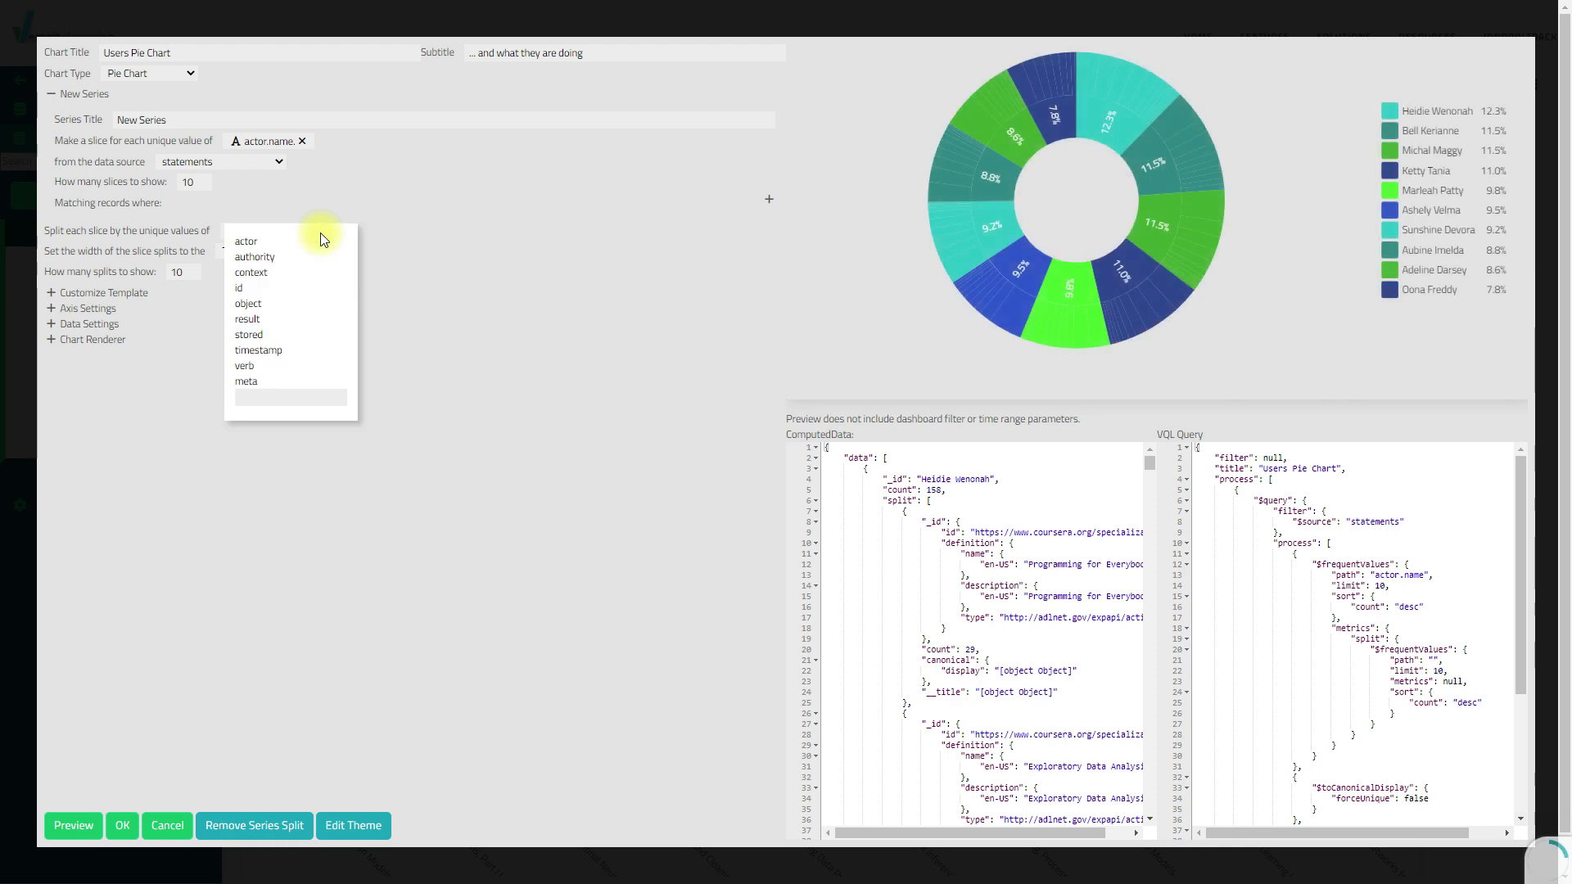
left_click(246, 365)
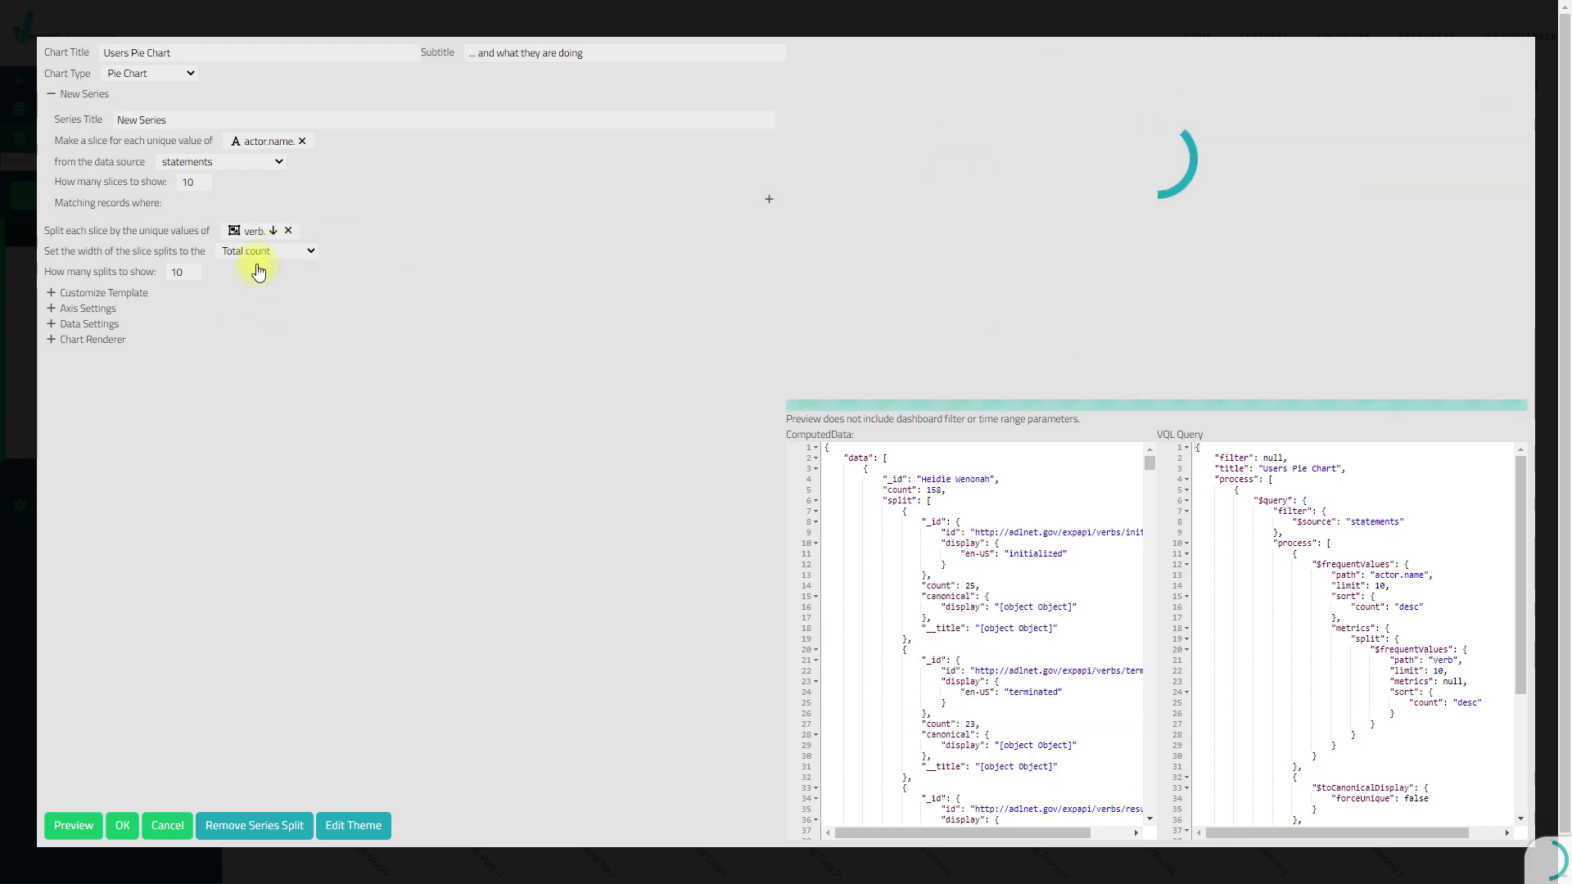
left_click(273, 231)
left_click(254, 354)
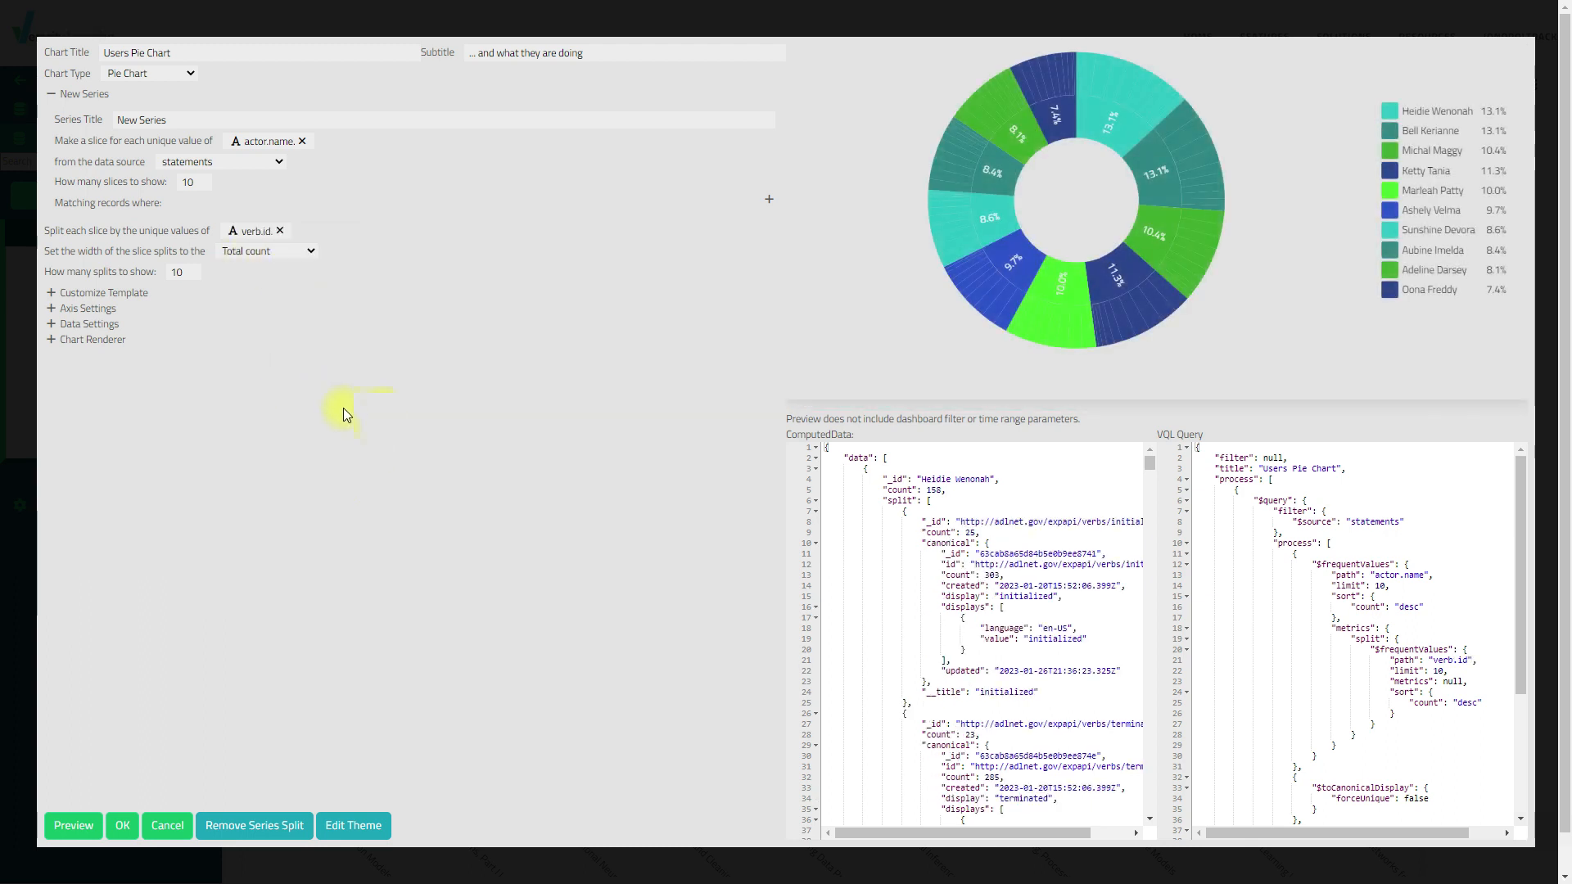
Save the Users Pie Chart donut to Demo1 and enlarge its widget
left_click(123, 825)
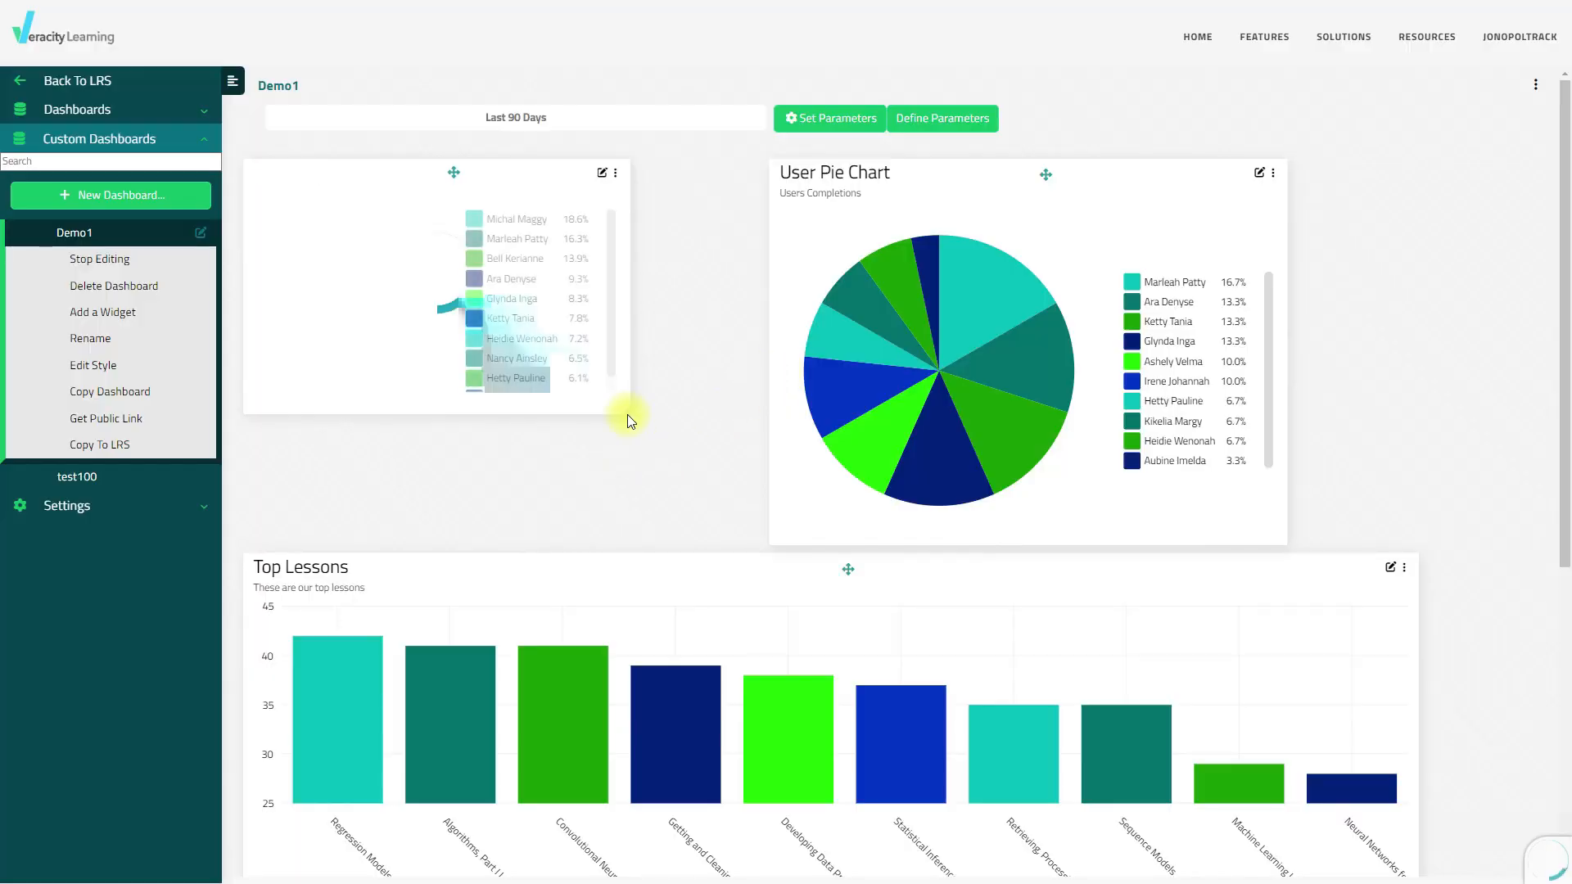
left_click_drag(629, 414, 763, 534)
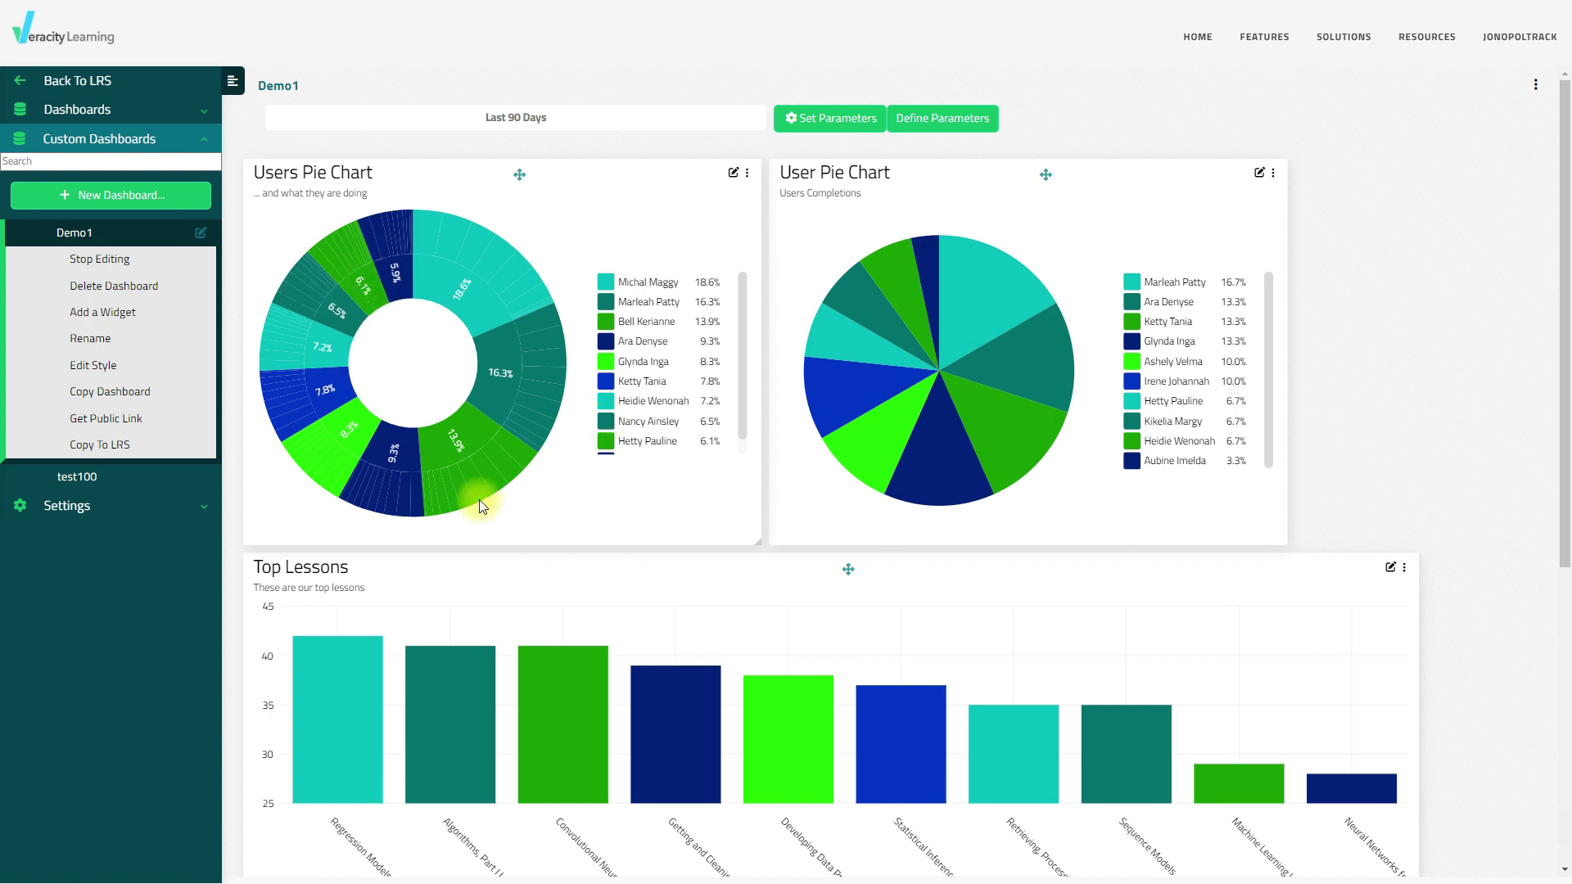